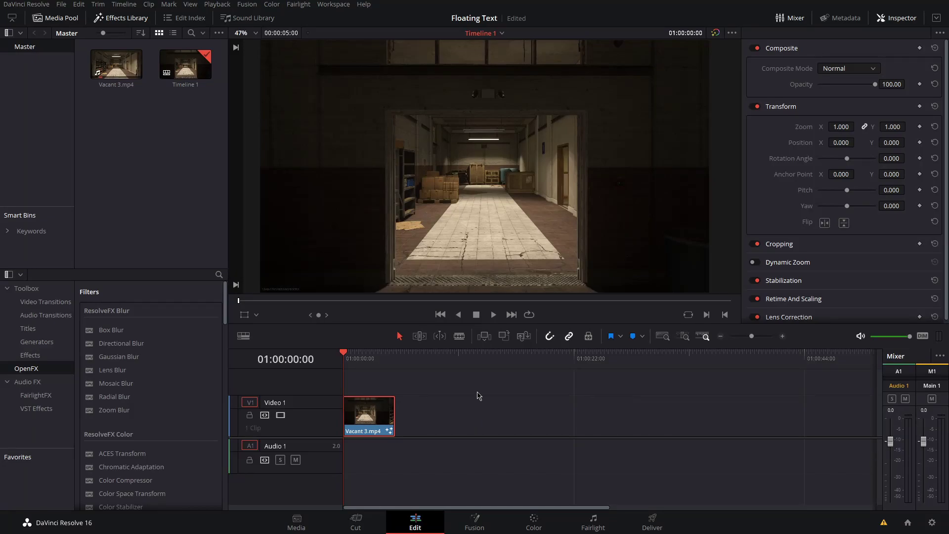
Play the hallway clip on the Edit page, then return to its start.
{"action": "left_click", "coordinate": [494, 315]}
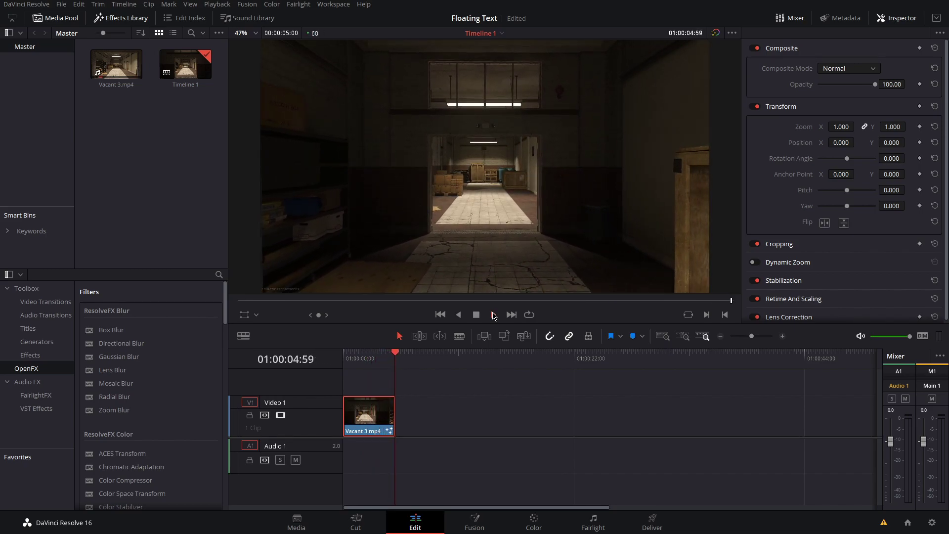
{"action": "key", "text": "Home"}
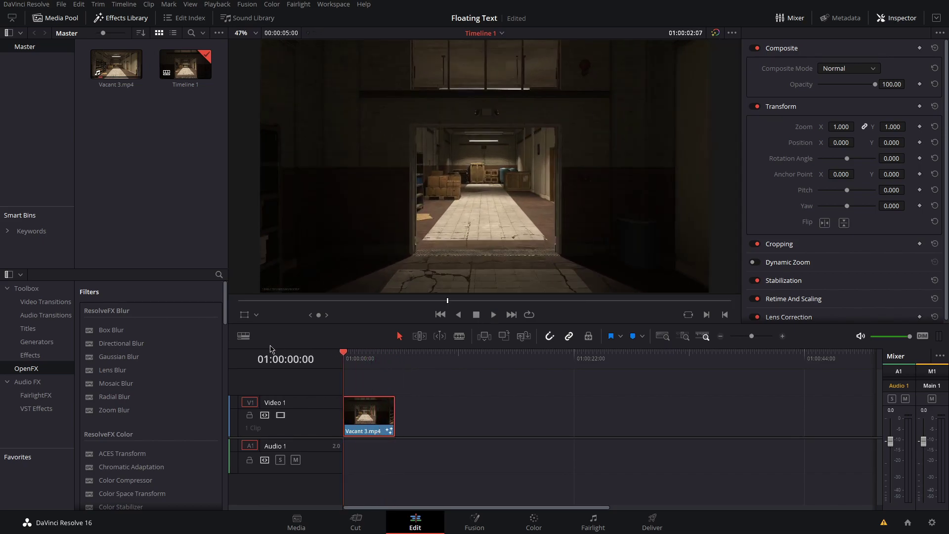
Open the clip in Fusion and add a Text3D, Merge3D and Renderer3D node chain.
{"action": "left_click", "coordinate": [475, 522]}
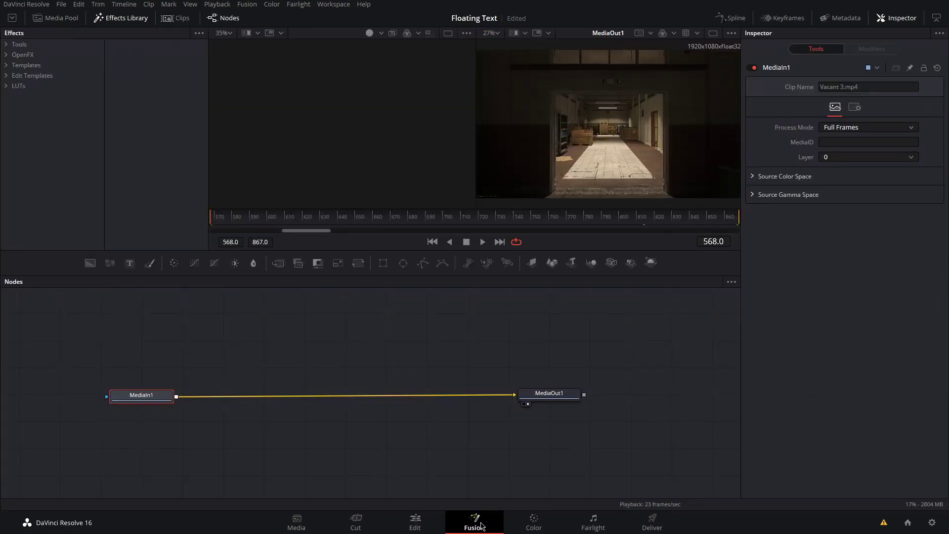
{"action": "left_click", "coordinate": [574, 264]}
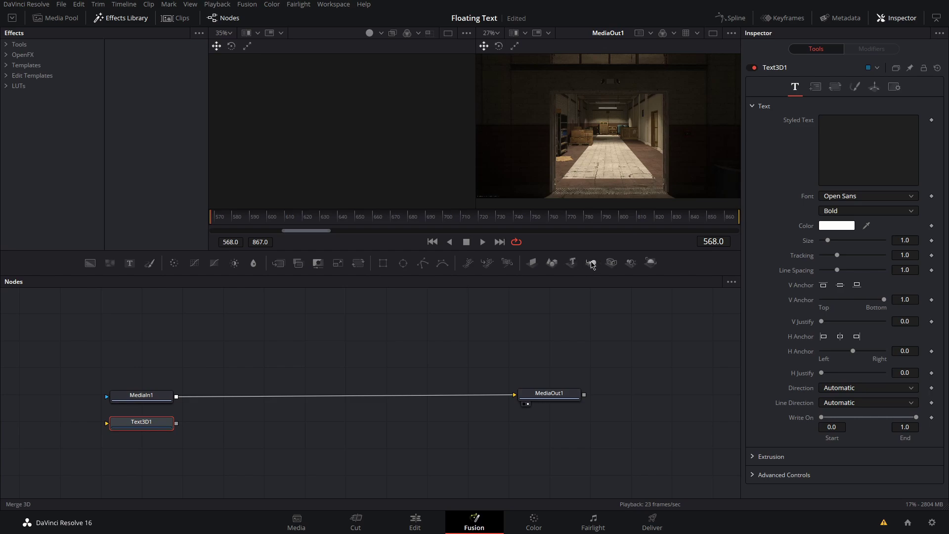
{"action": "left_click", "coordinate": [592, 263]}
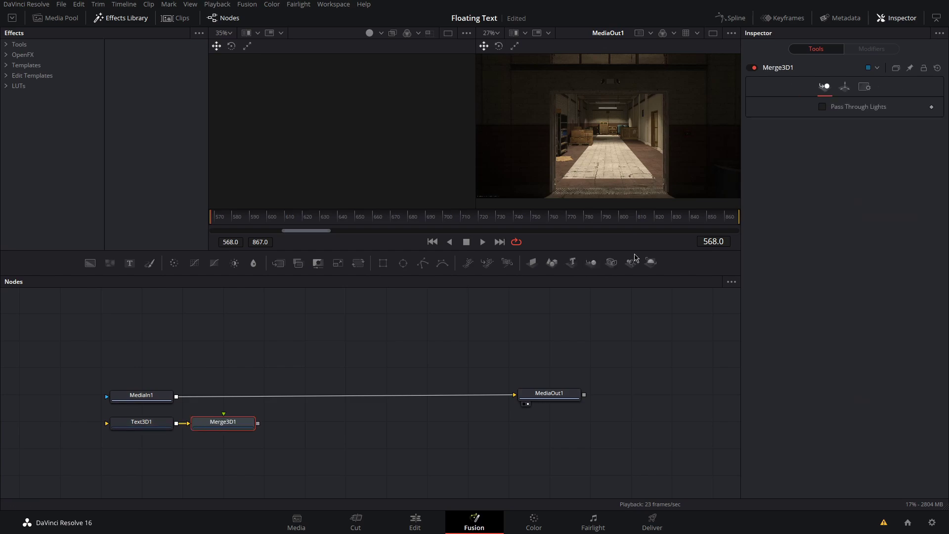
{"action": "left_click", "coordinate": [650, 264]}
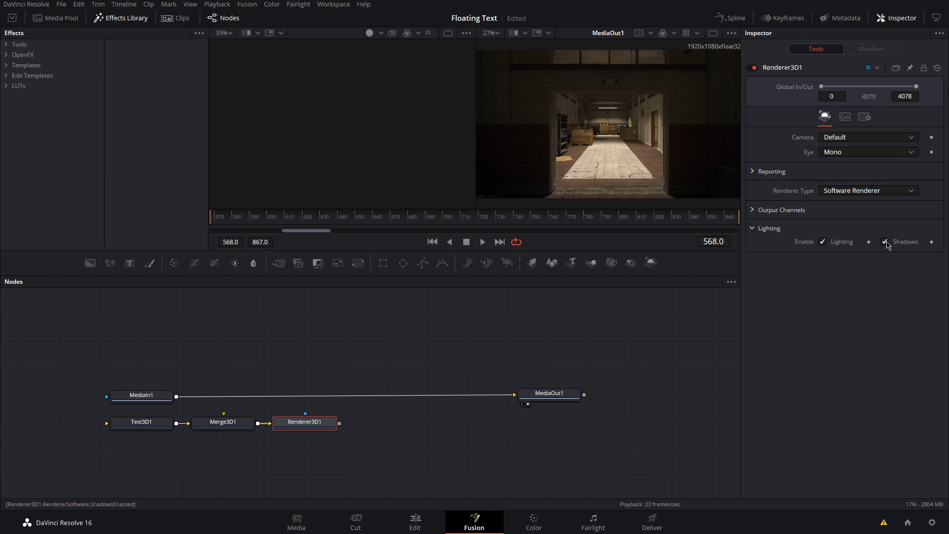
Add two Directional Light nodes through the tool search.
{"action": "left_click", "coordinate": [447, 333]}
{"action": "key", "text": "ctrl+space"}
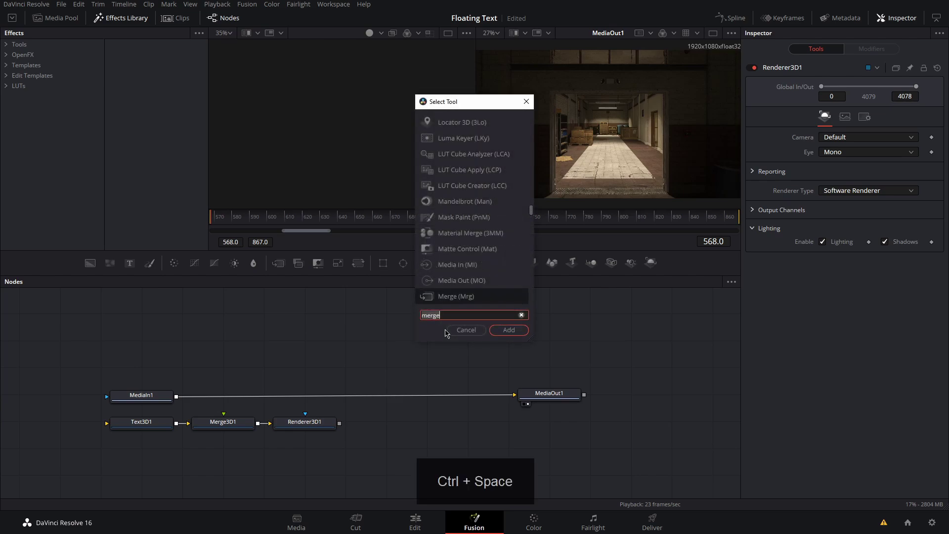
{"action": "type", "text": "directional Light"}
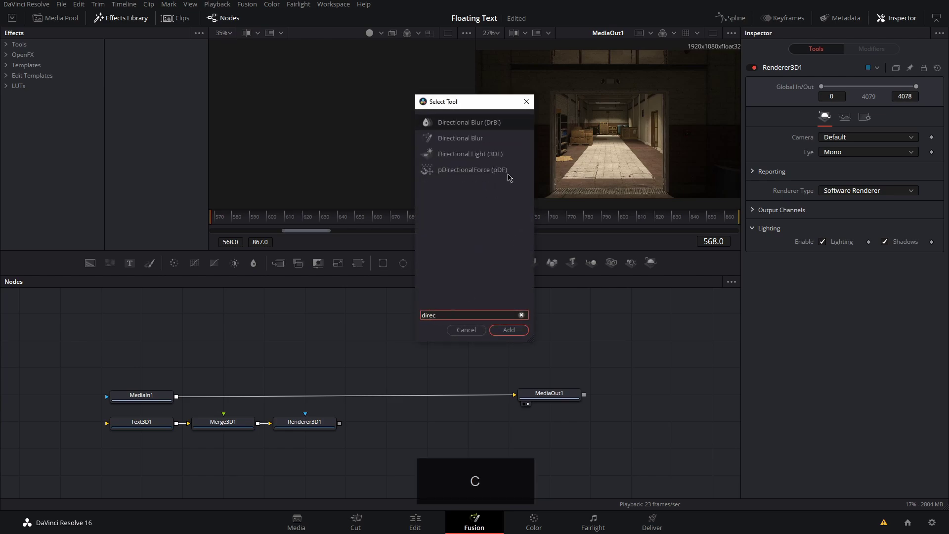
{"action": "left_click", "coordinate": [509, 330]}
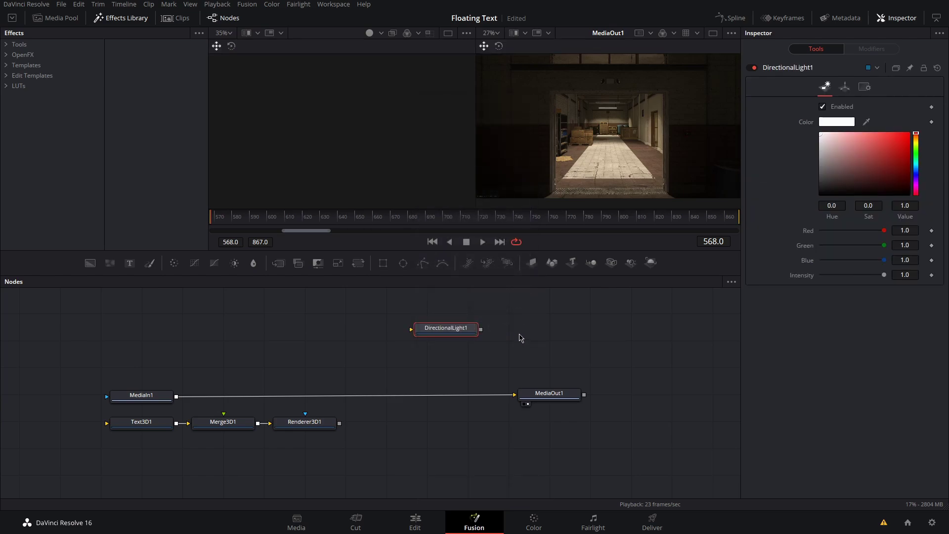
{"action": "key", "text": "ctrl+space"}
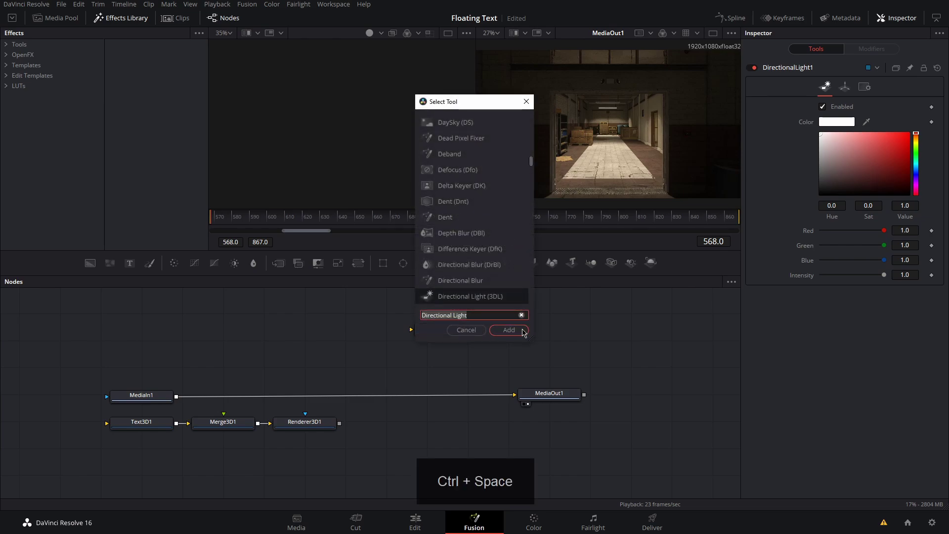
{"action": "type", "text": "dire"}
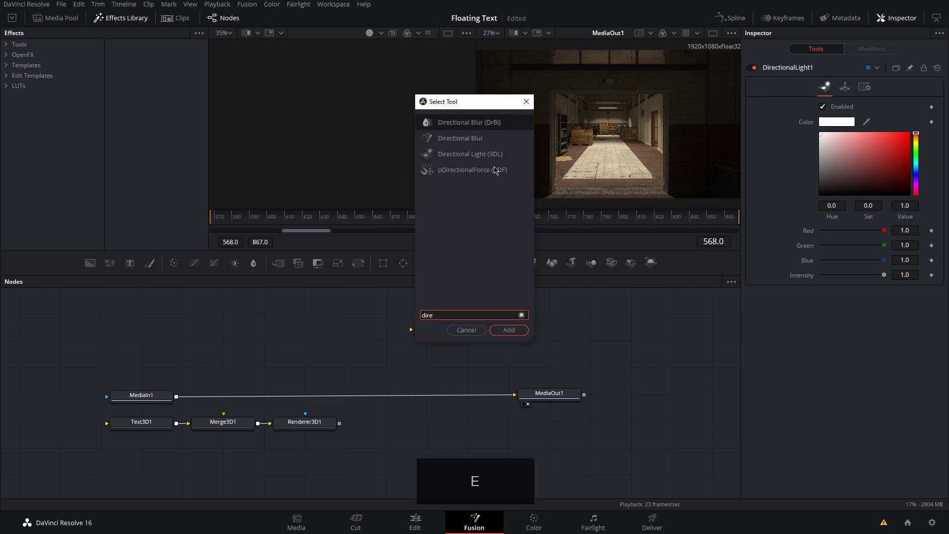
{"action": "type", "text": "ctional light"}
{"action": "left_click", "coordinate": [509, 330]}
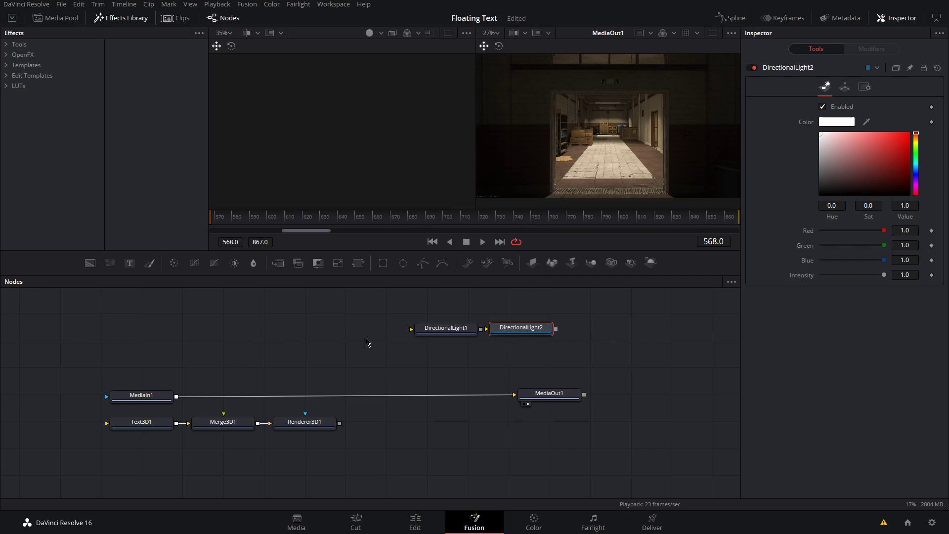
Insert a Merge node into the link between MediaIn1 and MediaOut1.
{"action": "key", "text": "shift+space"}
{"action": "type", "text": "merg"}
{"action": "key", "text": "Return"}
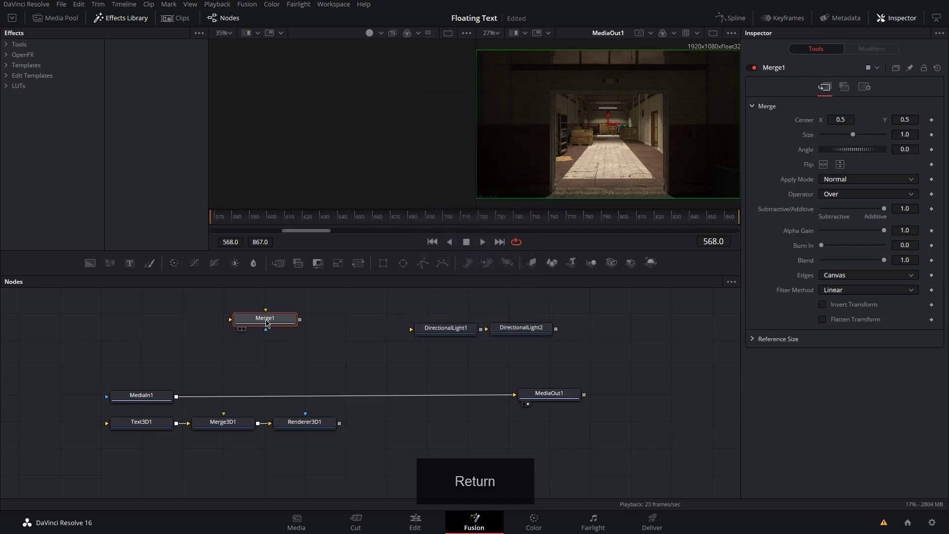
{"action": "left_click_drag", "start_coordinate": [270, 324], "coordinate": [358, 398]}
{"action": "key", "text": "shift"}
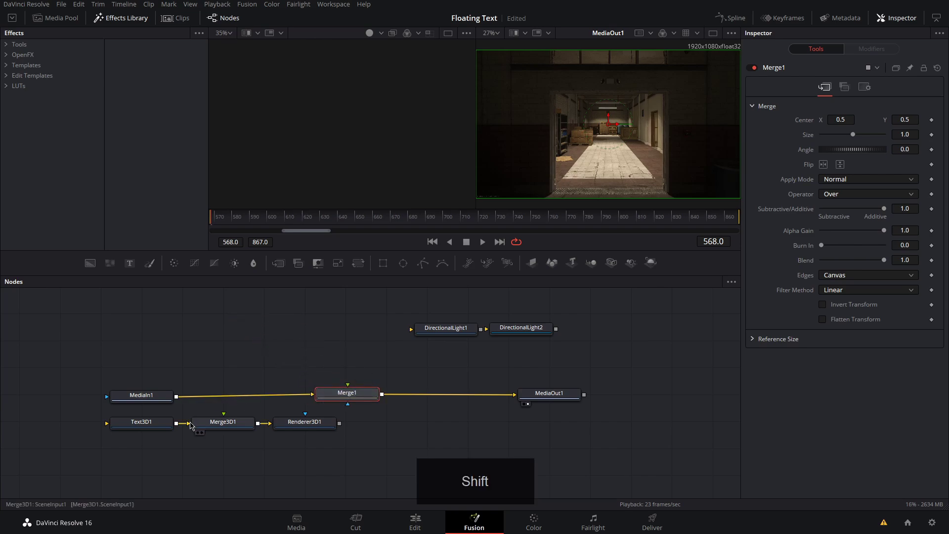
Arrange the 3D nodes on the left, with Renderer3D1 above Merge1.
{"action": "left_click_drag", "start_coordinate": [143, 421], "coordinate": [143, 368]}
{"action": "left_click_drag", "start_coordinate": [223, 422], "coordinate": [240, 354]}
{"action": "left_click_drag", "start_coordinate": [304, 421], "coordinate": [330, 353]}
{"action": "left_click_drag", "start_coordinate": [445, 328], "coordinate": [141, 343]}
{"action": "left_click_drag", "start_coordinate": [532, 330], "coordinate": [151, 321]}
{"action": "left_click_drag", "start_coordinate": [330, 354], "coordinate": [349, 366]}
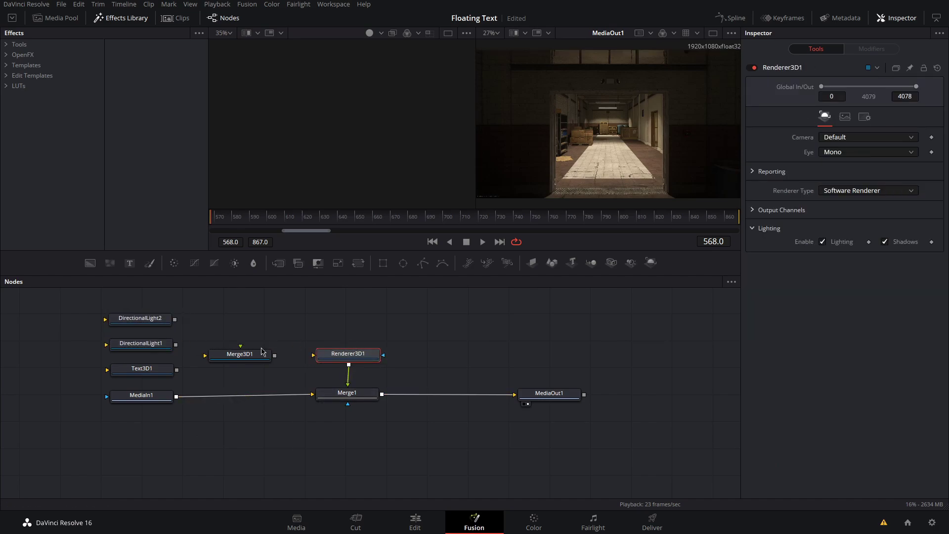
Connect Merge3D1 into Renderer3D1, and Text3D1 and DirectionalLight2 into Merge3D1.
{"action": "left_click_drag", "start_coordinate": [275, 355], "coordinate": [326, 354]}
{"action": "left_click_drag", "start_coordinate": [177, 370], "coordinate": [223, 354]}
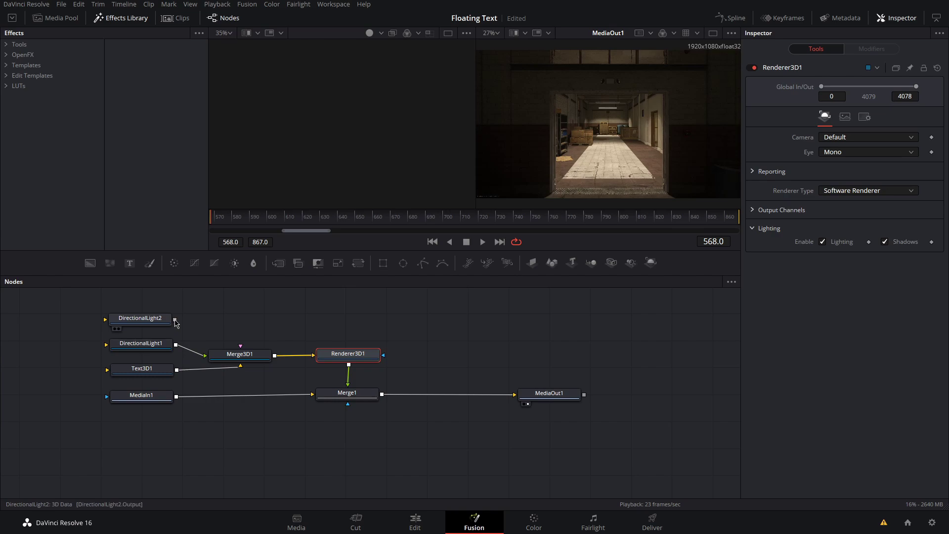
{"action": "left_click_drag", "start_coordinate": [174, 320], "coordinate": [248, 356]}
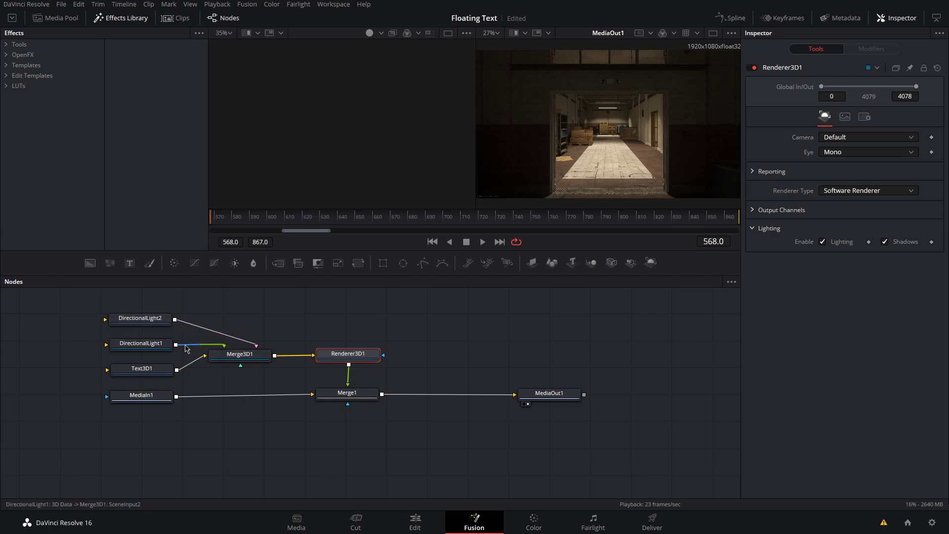
Load Text3D1 into the left 3D viewer, open its settings, and orbit and zoom the view.
{"action": "left_click", "coordinate": [118, 379]}
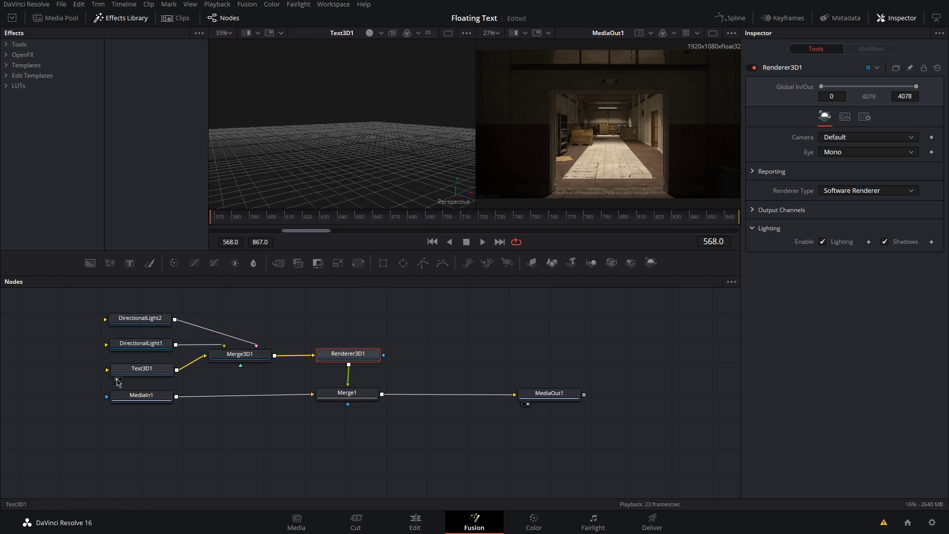
{"action": "left_click", "coordinate": [141, 372]}
{"action": "left_click_drag", "start_coordinate": [384, 162], "coordinate": [352, 163]}
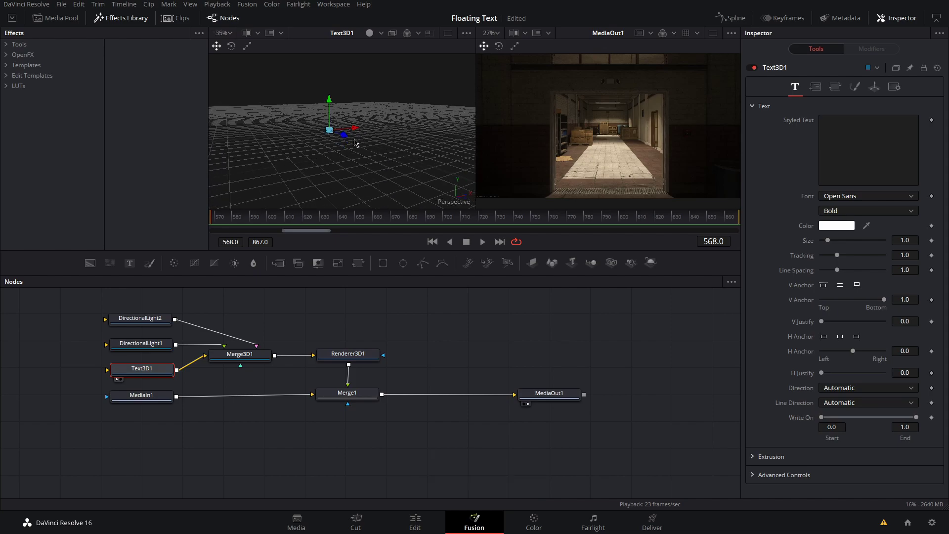
{"action": "scroll", "coordinate": [356, 149], "scroll_direction": "up", "scroll_amount": 3}
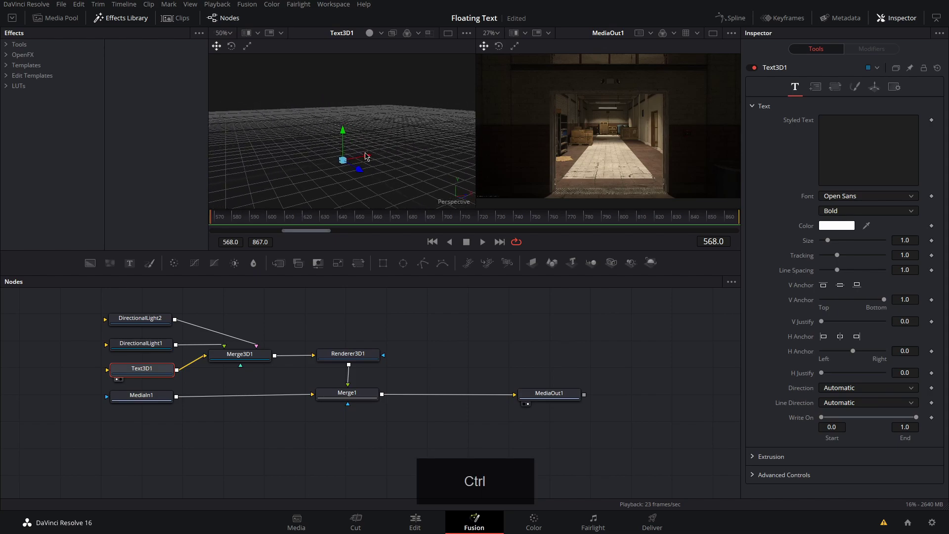
Set the Styled Text to 'text' and the Extrusion Depth to 0.15.
{"action": "left_click", "coordinate": [848, 128]}
{"action": "type", "text": "text"}
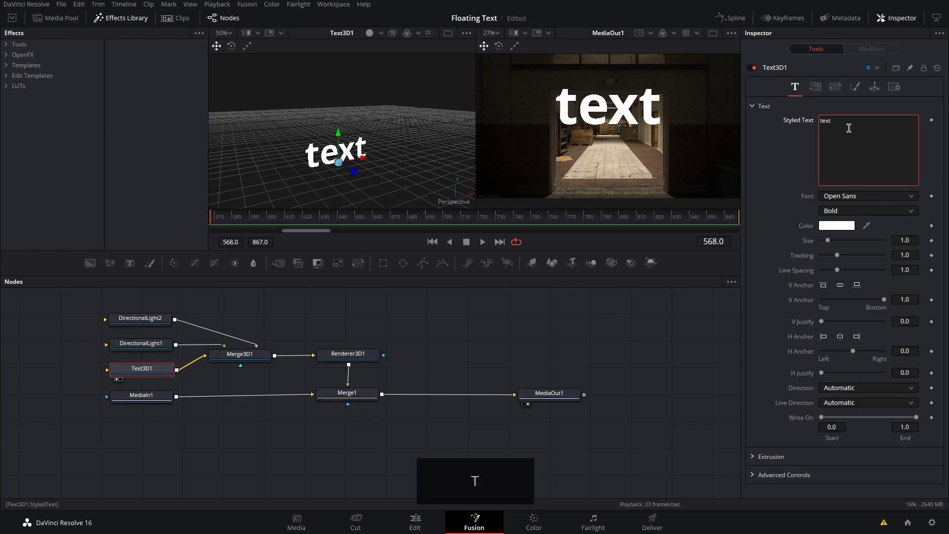
{"action": "left_click", "coordinate": [764, 456]}
{"action": "scroll", "coordinate": [865, 395], "scroll_direction": "down", "scroll_amount": 3}
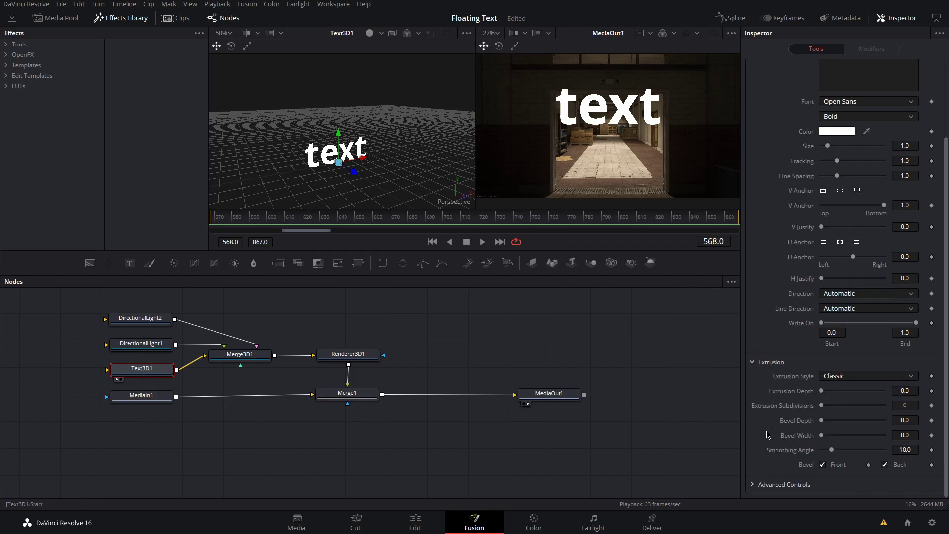
{"action": "left_click", "coordinate": [907, 392]}
{"action": "type", "text": ".15"}
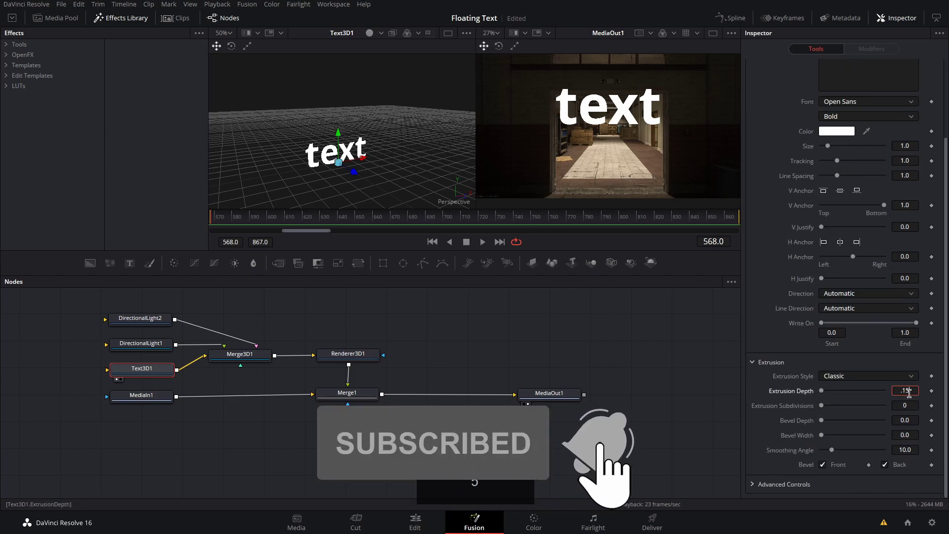
{"action": "key", "text": "Tab"}
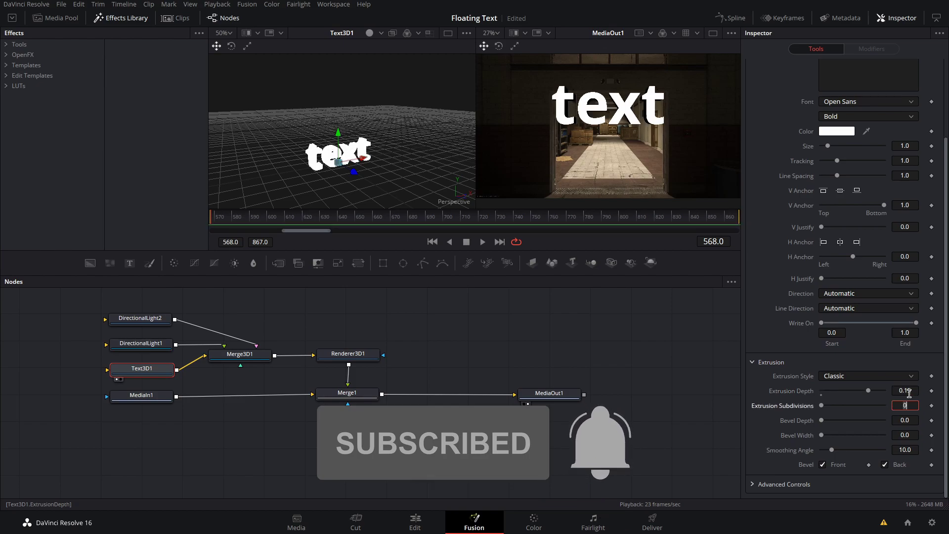
Move DirectionalLight1 to a new position in the 3D viewer.
{"action": "left_click", "coordinate": [141, 344]}
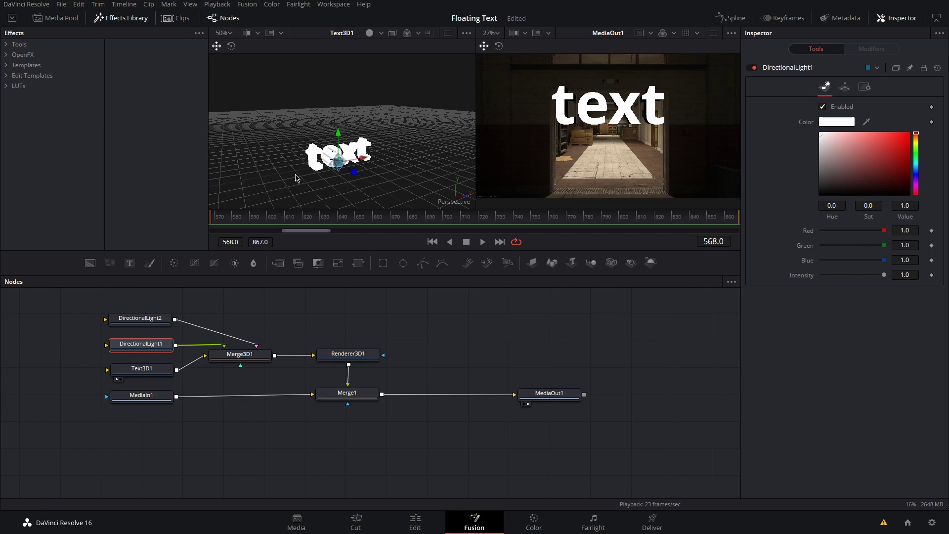
{"action": "left_click_drag", "start_coordinate": [295, 178], "coordinate": [341, 149]}
{"action": "key", "text": "alt"}
Rotate DirectionalLight2 and lower its Intensity to 0.449.
{"action": "left_click", "coordinate": [318, 116]}
{"action": "key", "text": "alt"}
{"action": "left_click_drag", "start_coordinate": [318, 116], "coordinate": [446, 132]}
{"action": "key", "text": "w"}
{"action": "left_click_drag", "start_coordinate": [883, 274], "coordinate": [851, 275]}
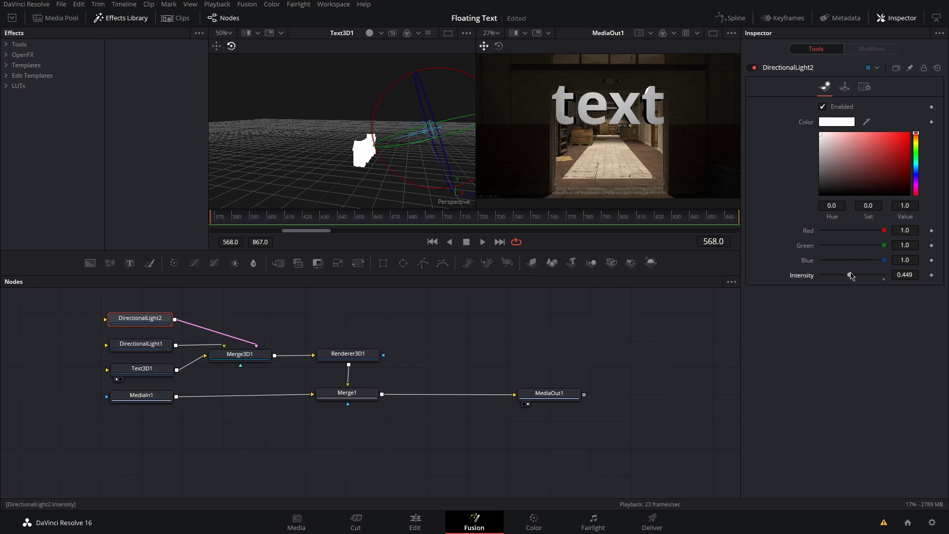
Drag Merge3D1's Y and Z handles so the text sits lower, inside the doorway.
{"action": "left_click", "coordinate": [249, 358]}
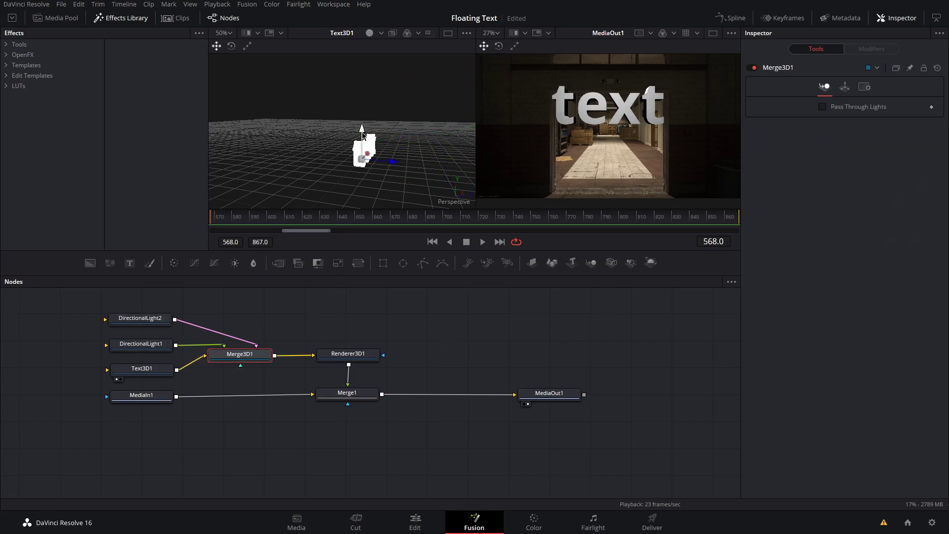
{"action": "left_click_drag", "start_coordinate": [362, 130], "coordinate": [365, 162]}
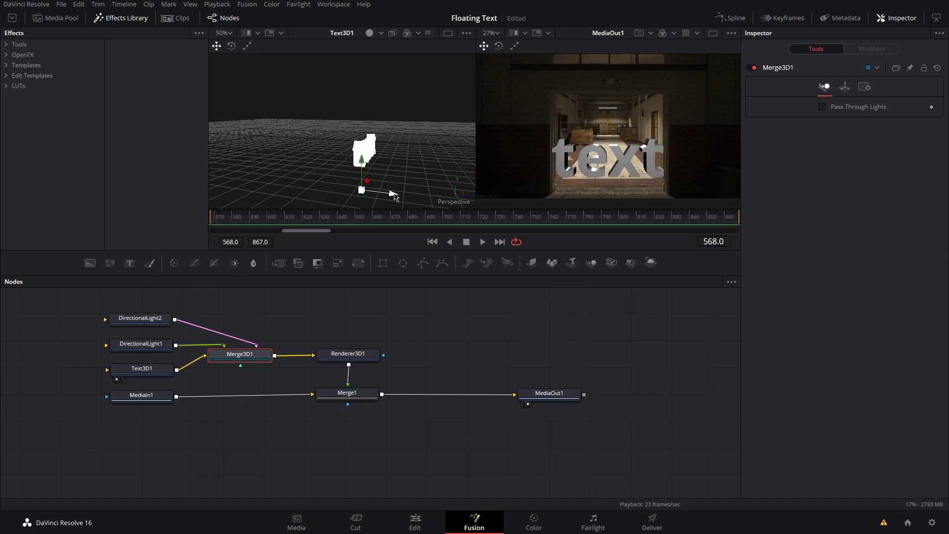
{"action": "left_click_drag", "start_coordinate": [395, 195], "coordinate": [376, 196]}
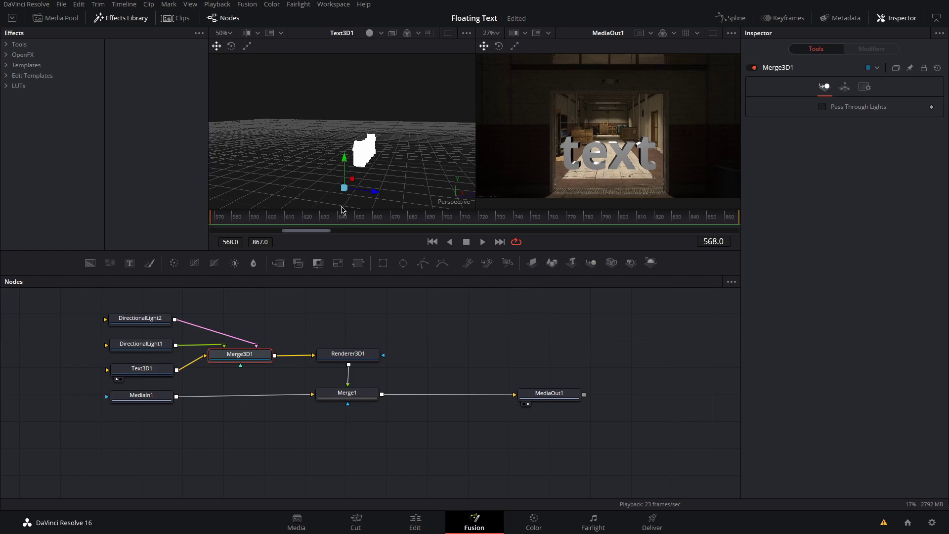
Keyframe Text3D1's Translation Z from 0.0 at frame 568 to -1.59 at 867, then preview.
{"action": "left_click", "coordinate": [154, 372]}
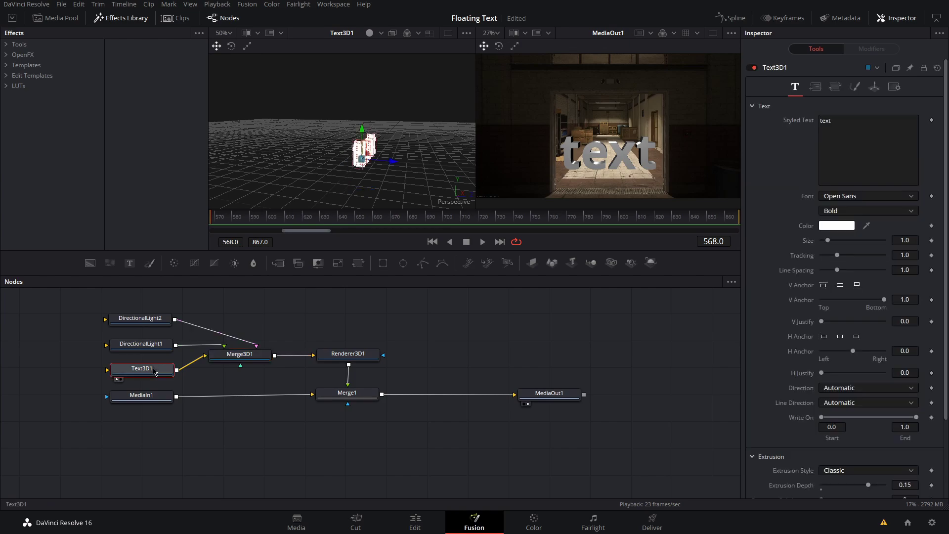
{"action": "left_click", "coordinate": [874, 88]}
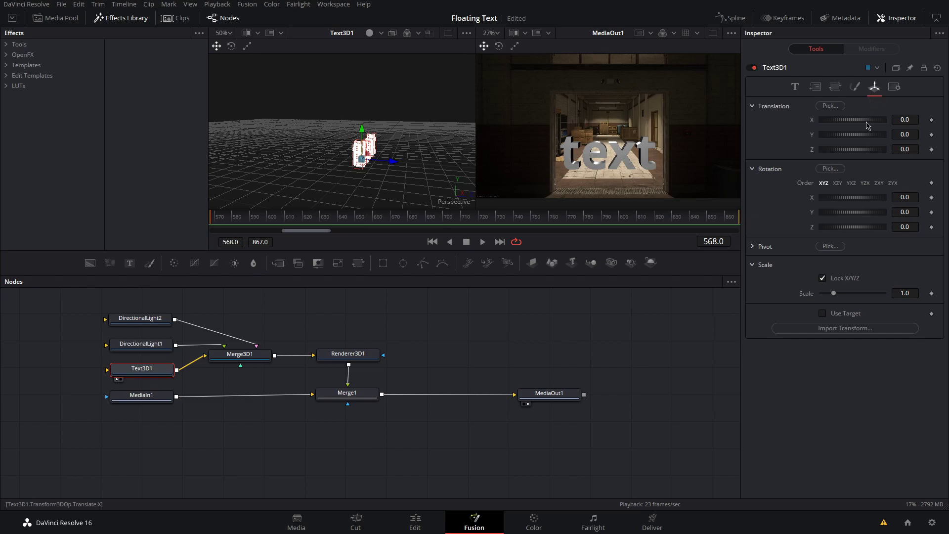
{"action": "left_click", "coordinate": [932, 150]}
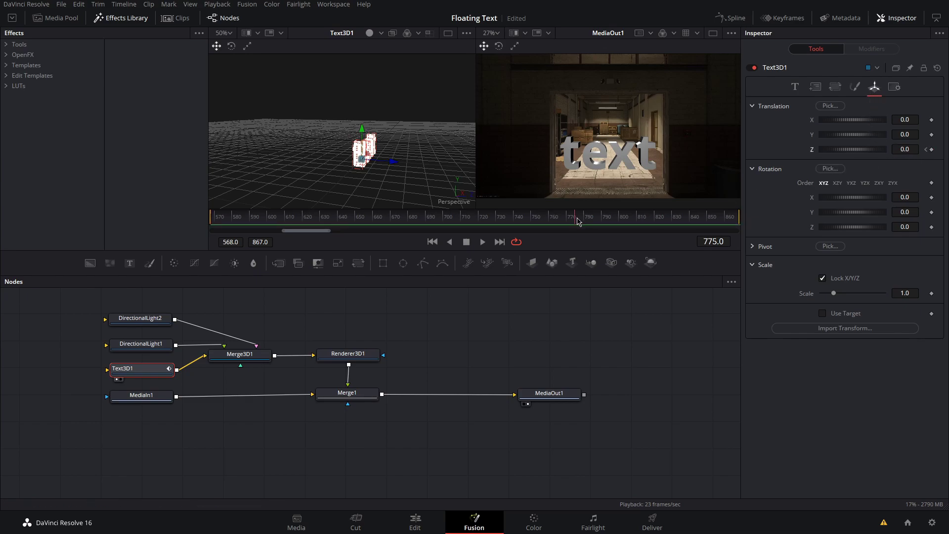
{"action": "left_click_drag", "start_coordinate": [586, 221], "coordinate": [737, 221]}
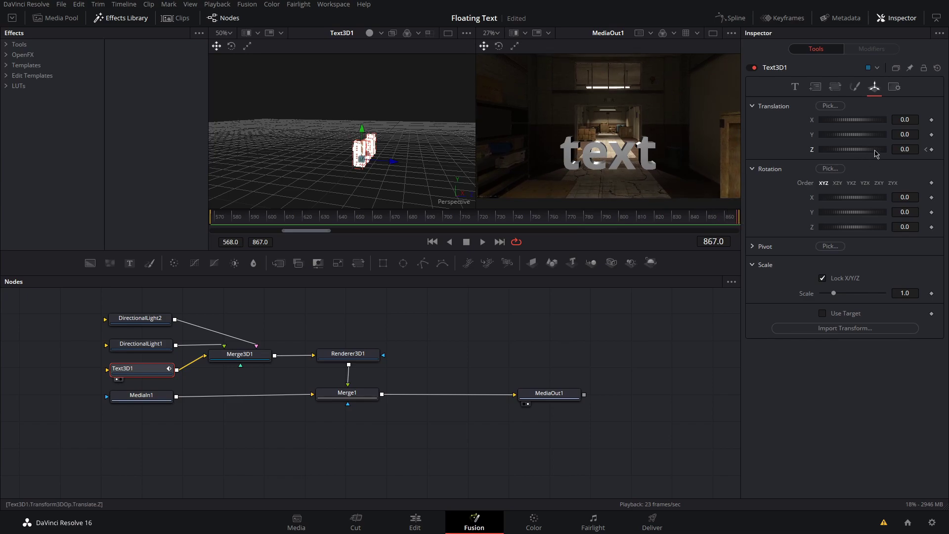
{"action": "left_click_drag", "start_coordinate": [876, 154], "coordinate": [871, 155]}
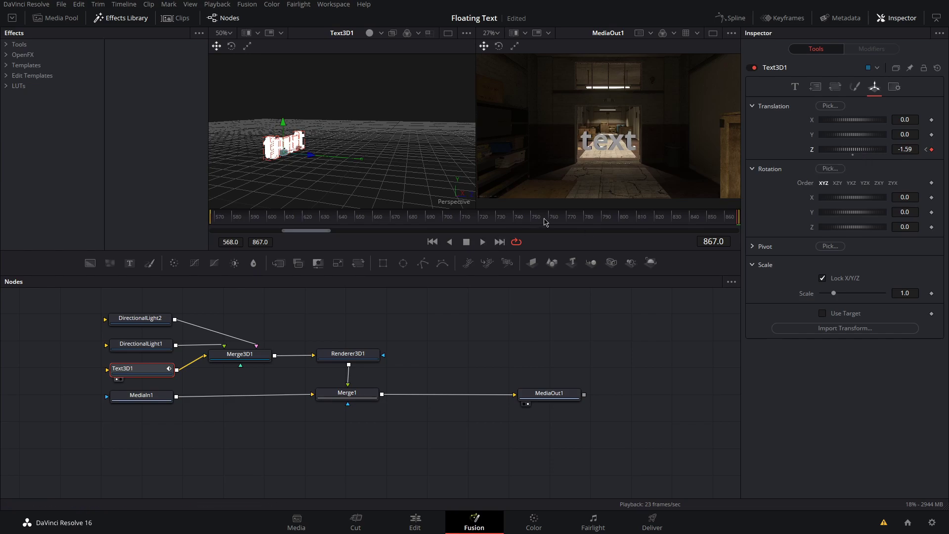
{"action": "left_click_drag", "start_coordinate": [544, 220], "coordinate": [209, 226]}
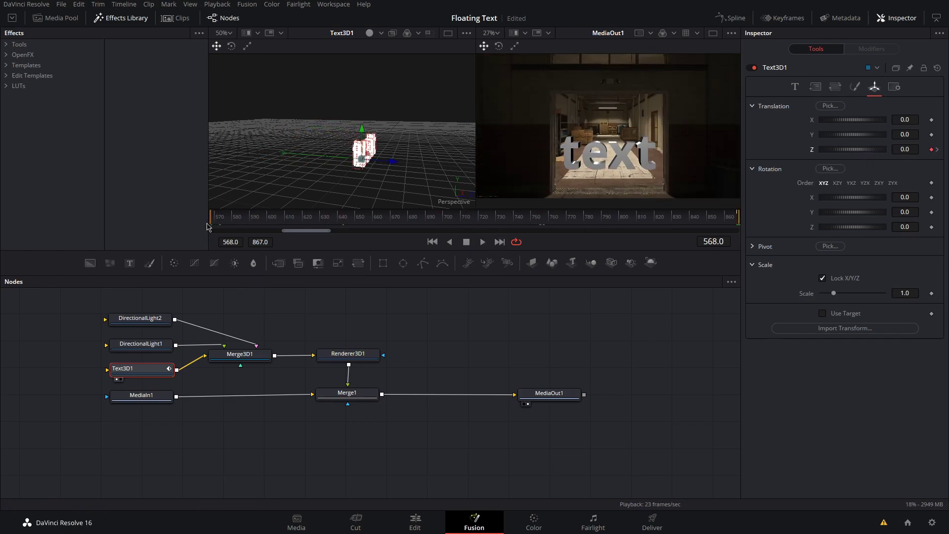
{"action": "left_click", "coordinate": [484, 242]}
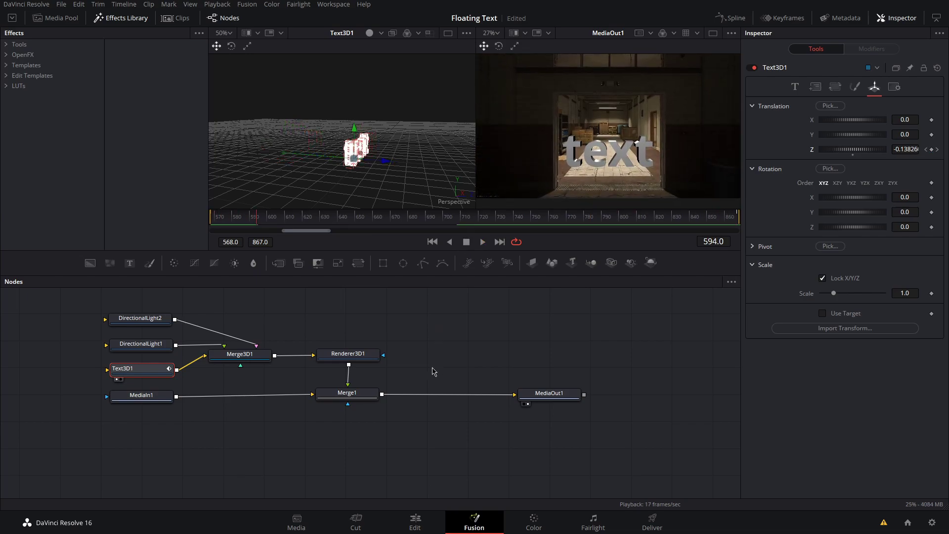
On the Edit page, add a Text title above the hallway clip and delete its 'Title' text.
{"action": "left_click", "coordinate": [416, 522]}
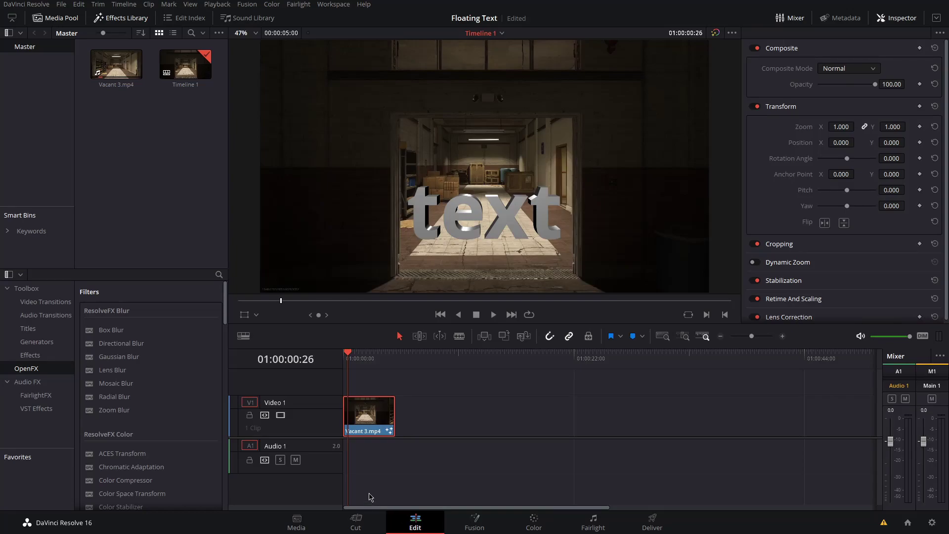
{"action": "left_click", "coordinate": [24, 331]}
{"action": "left_click_drag", "start_coordinate": [98, 368], "coordinate": [147, 373]}
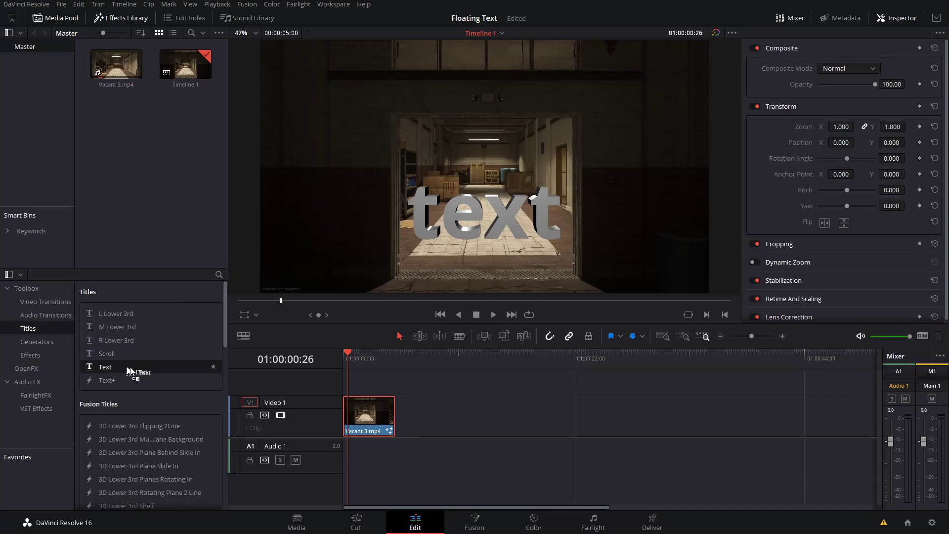
{"action": "left_click_drag", "start_coordinate": [331, 385], "coordinate": [347, 383]}
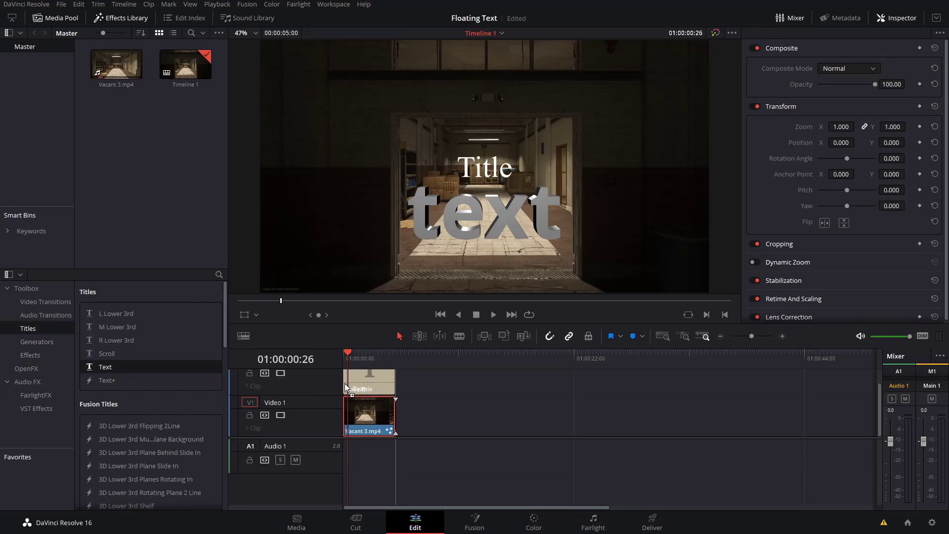
{"action": "key", "text": "Home"}
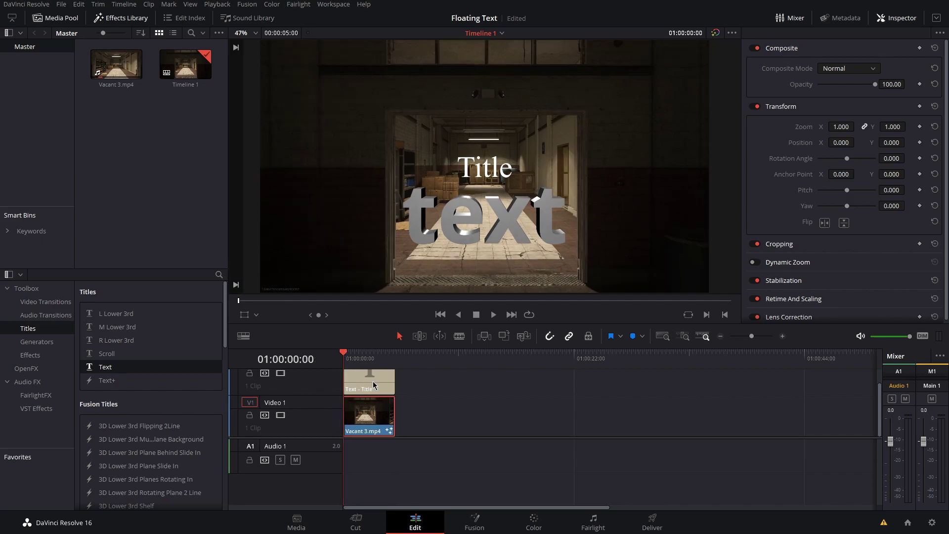
{"action": "left_click", "coordinate": [372, 383]}
{"action": "double_click", "coordinate": [811, 96]}
{"action": "key", "text": "BackSpace"}
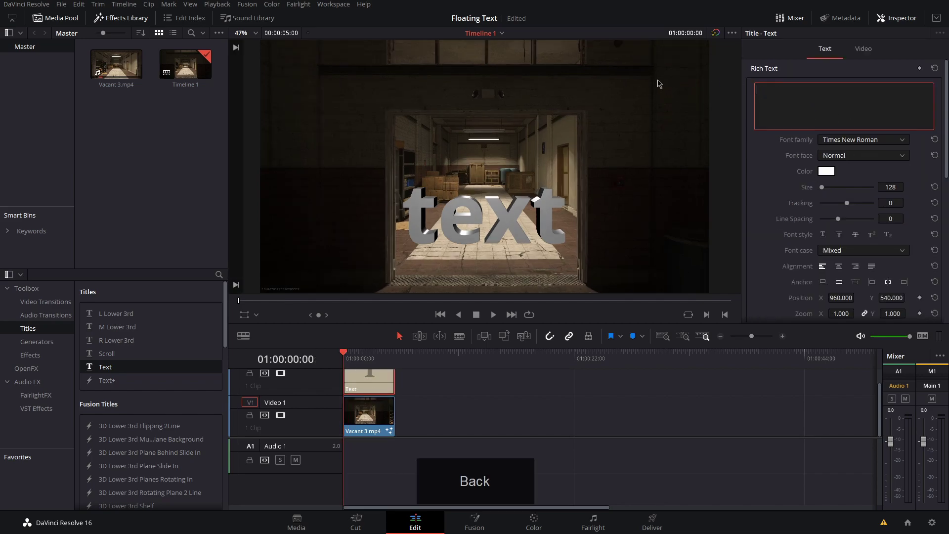
Make the blank title clip into Compound Clip 1.
{"action": "right_click", "coordinate": [374, 383]}
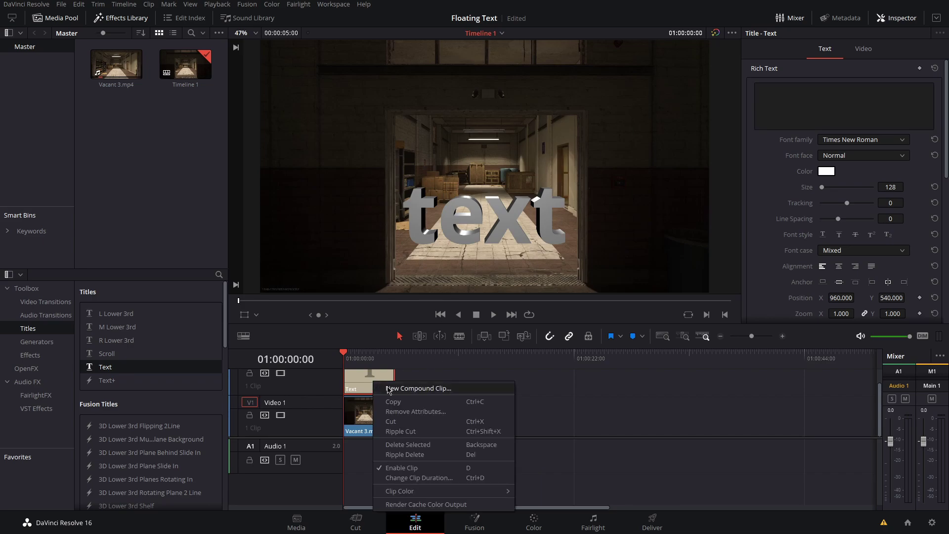
{"action": "left_click", "coordinate": [389, 390]}
{"action": "left_click", "coordinate": [540, 288]}
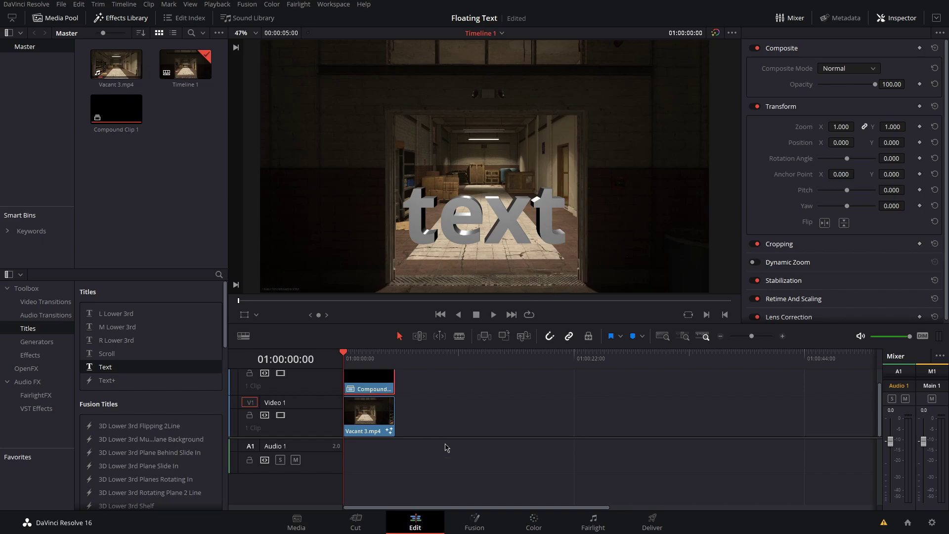
In Fusion, chain Text3D1 and Renderer3D1 into a Merge1 between MediaIn and MediaOut.
{"action": "left_click", "coordinate": [475, 523]}
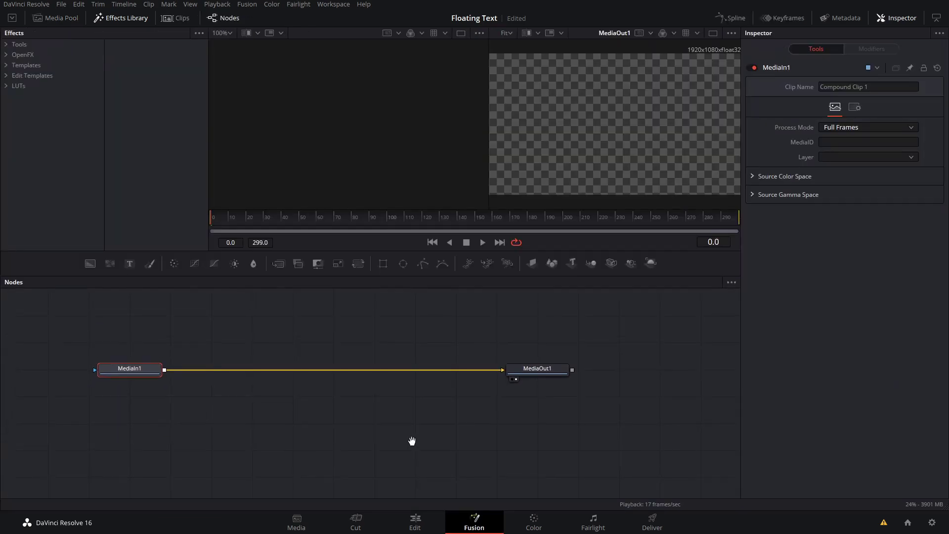
{"action": "left_click", "coordinate": [573, 264]}
{"action": "left_click", "coordinate": [650, 263]}
{"action": "key", "text": "shift+space"}
{"action": "type", "text": "merg"}
{"action": "key", "text": "Return"}
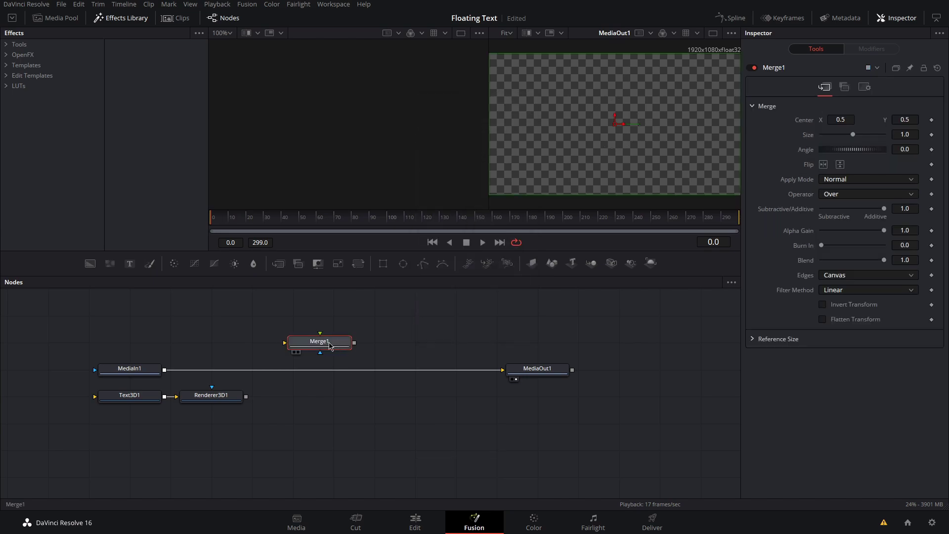
{"action": "left_click_drag", "start_coordinate": [317, 341], "coordinate": [346, 369]}
{"action": "left_click_drag", "start_coordinate": [141, 403], "coordinate": [141, 340]}
{"action": "left_click_drag", "start_coordinate": [344, 369], "coordinate": [261, 370]}
{"action": "left_click_drag", "start_coordinate": [247, 332], "coordinate": [261, 359]}
Make Text3D1 read 'text' in black, shown in the left viewer.
{"action": "left_click", "coordinate": [138, 336]}
{"action": "left_click", "coordinate": [864, 133]}
{"action": "type", "text": "text"}
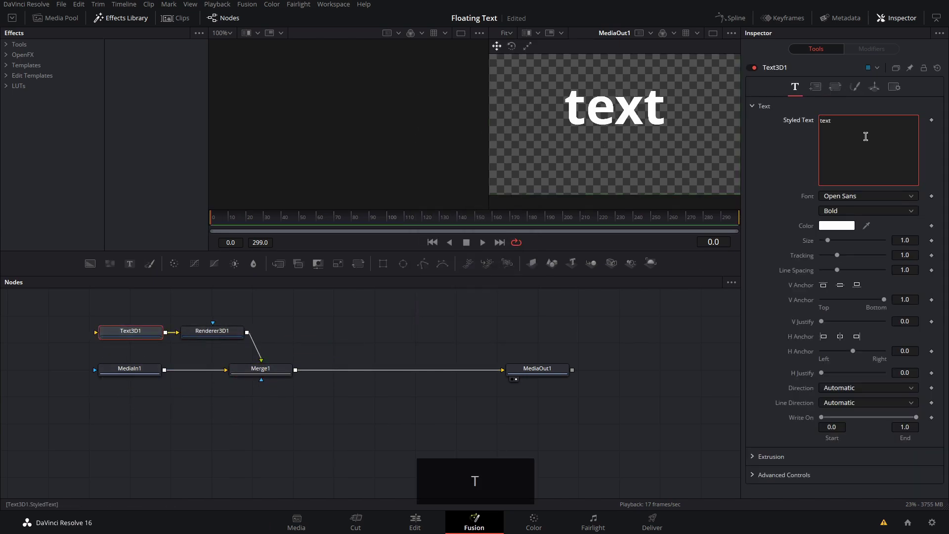
{"action": "left_click", "coordinate": [107, 344]}
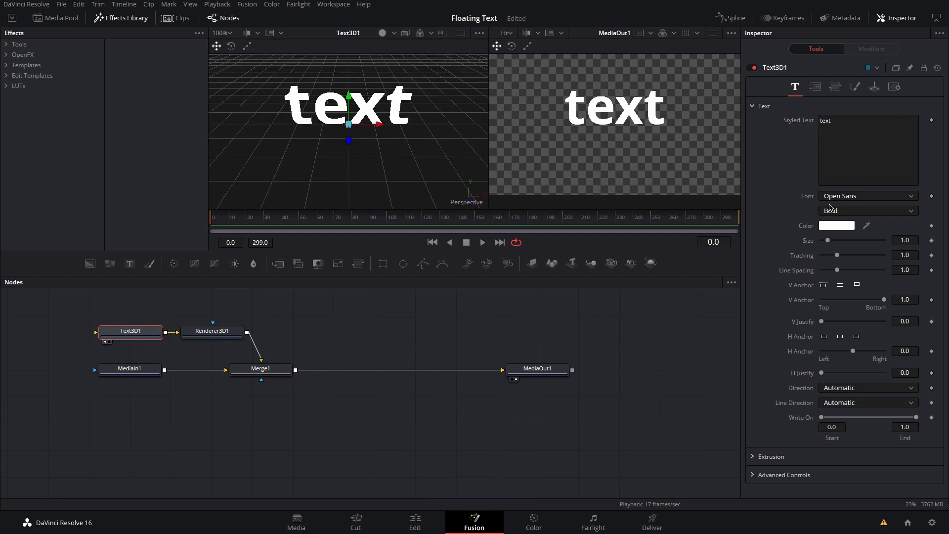
{"action": "left_click", "coordinate": [837, 227]}
{"action": "left_click", "coordinate": [349, 186]}
{"action": "left_click", "coordinate": [588, 358]}
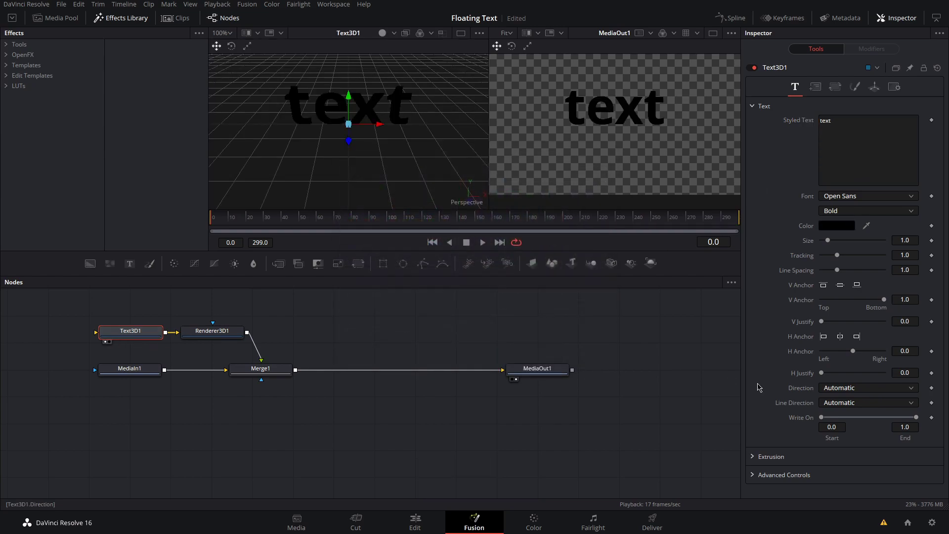
Set the text's Extrusion Depth to 0.01.
{"action": "left_click", "coordinate": [754, 456]}
{"action": "scroll", "coordinate": [810, 435], "scroll_direction": "down", "scroll_amount": 3}
{"action": "left_click", "coordinate": [905, 390]}
{"action": "key", "text": "BackSpace"}
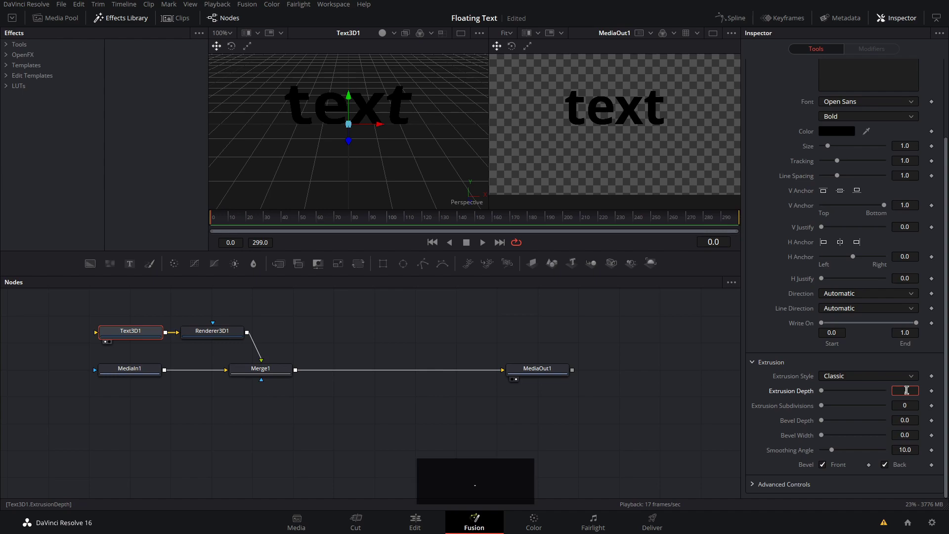
{"action": "key", "text": "Return"}
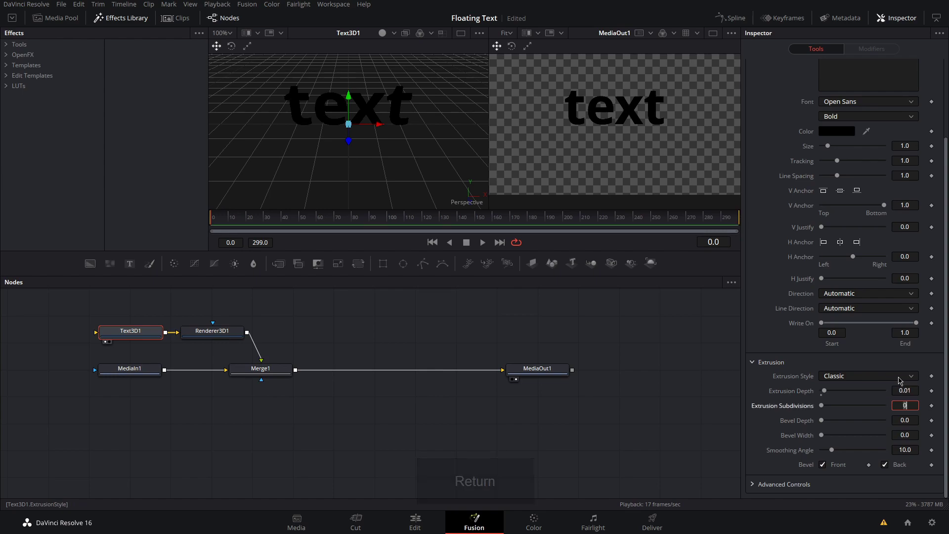
Rotate the black Text3D1 text to 100 degrees on X so it lies nearly flat.
{"action": "scroll", "coordinate": [786, 284], "scroll_direction": "up", "scroll_amount": 3}
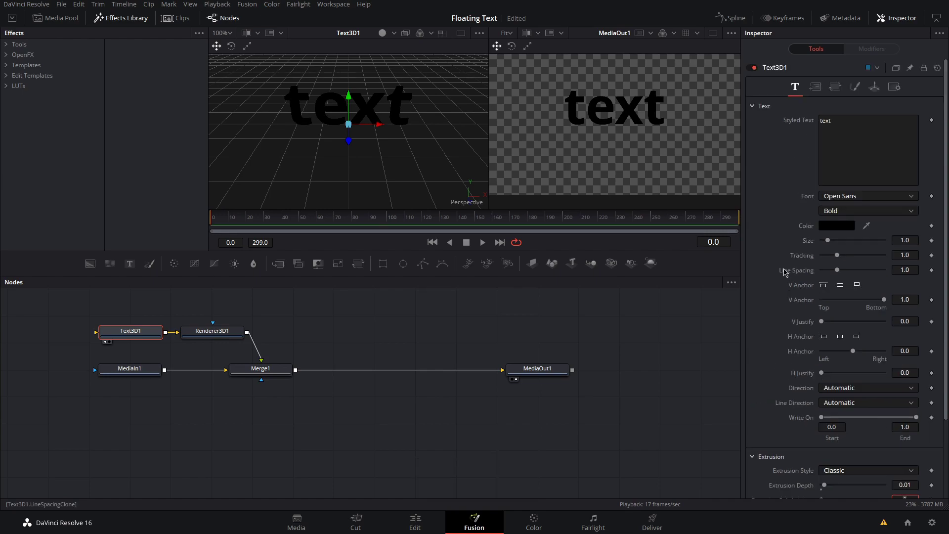
{"action": "left_click", "coordinate": [874, 87]}
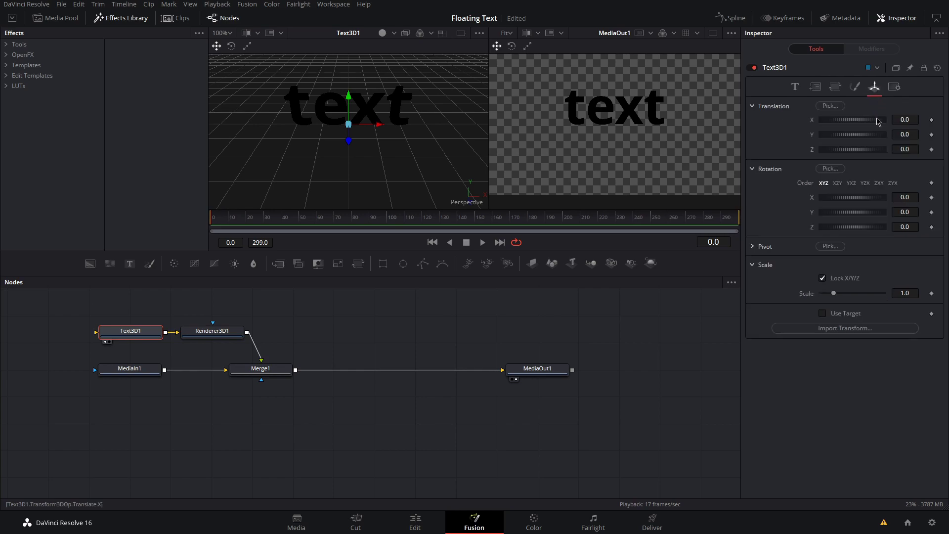
{"action": "left_click_drag", "start_coordinate": [914, 199], "coordinate": [913, 196]}
{"action": "type", "text": "10"}
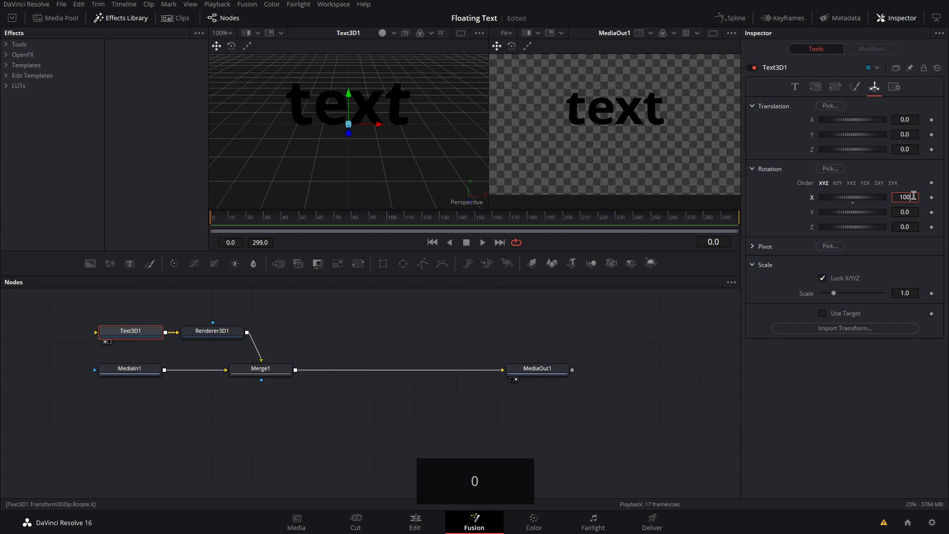
{"action": "key", "text": "Return"}
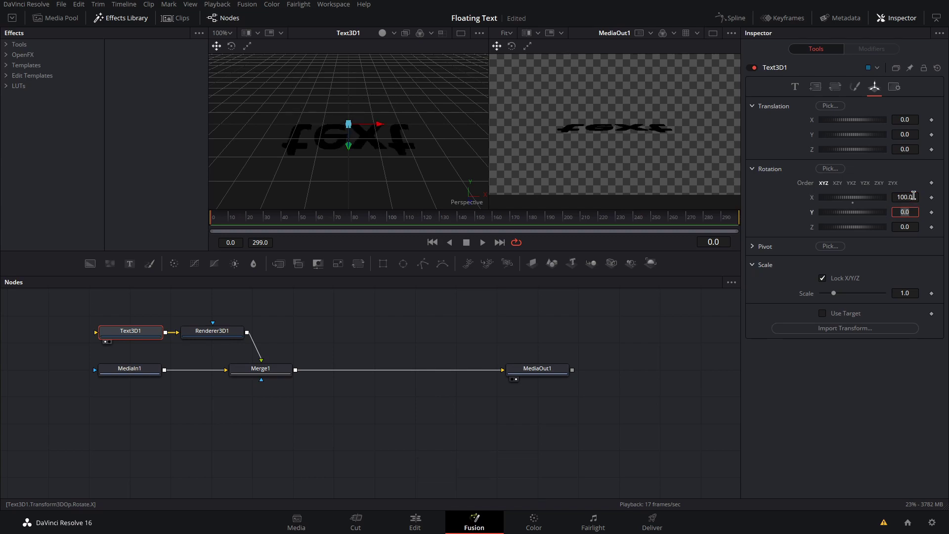
Apply the OpenFX Gaussian Blur to the shadow compound clip.
{"action": "left_click", "coordinate": [406, 523]}
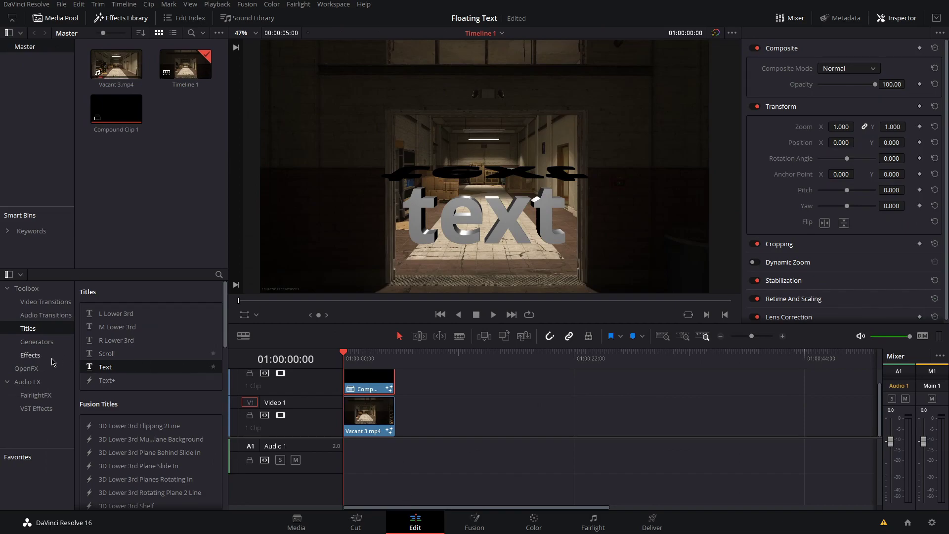
{"action": "left_click", "coordinate": [37, 368]}
{"action": "left_click_drag", "start_coordinate": [121, 356], "coordinate": [371, 381]}
Set the shadow clip's opacity to 50 and lower it to Position Y -532.
{"action": "left_click", "coordinate": [894, 104]}
{"action": "type", "text": "50"}
{"action": "key", "text": "Return"}
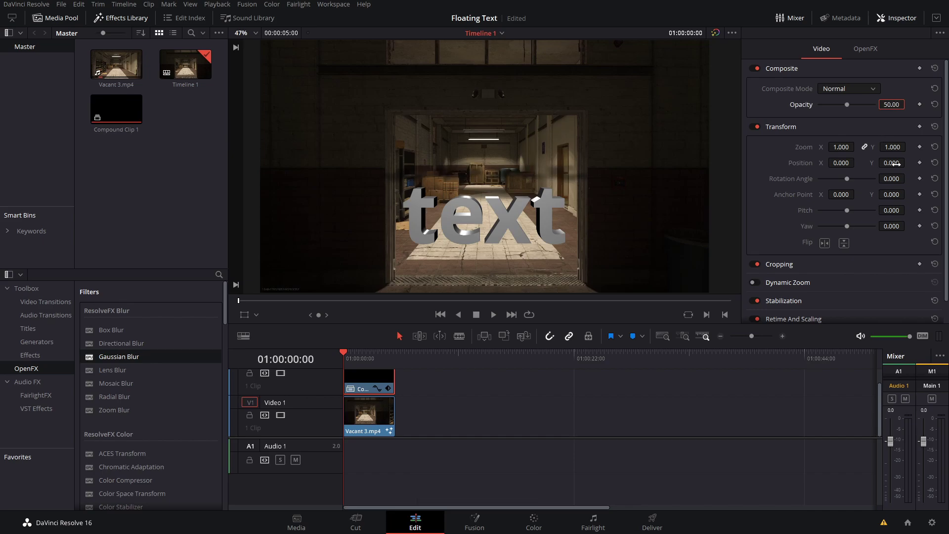
{"action": "left_click_drag", "start_coordinate": [896, 164], "coordinate": [829, 163]}
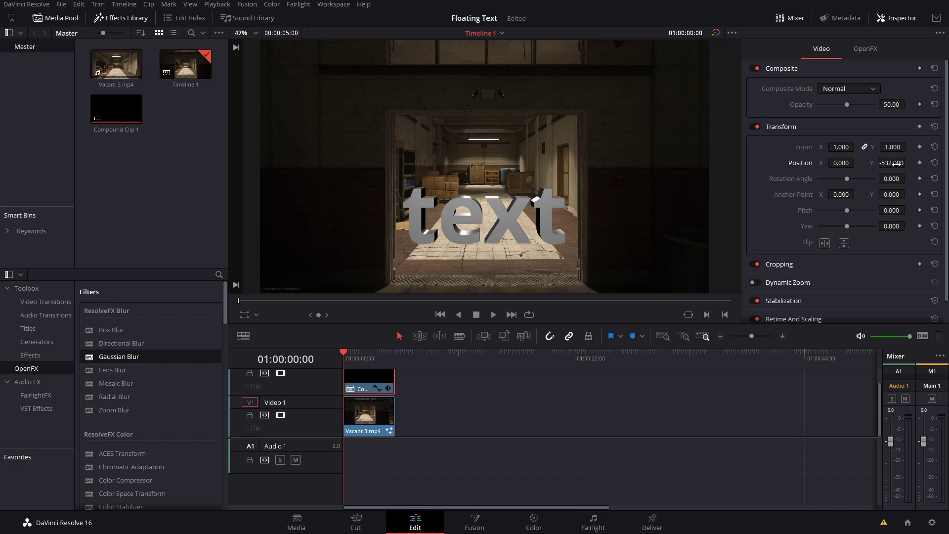
Keyframe the shadow from the start to zoom 0.710 and Position Y -330 at 00:05, then preview the motion.
{"action": "left_click", "coordinate": [920, 147]}
{"action": "left_click_drag", "start_coordinate": [346, 353], "coordinate": [394, 356]}
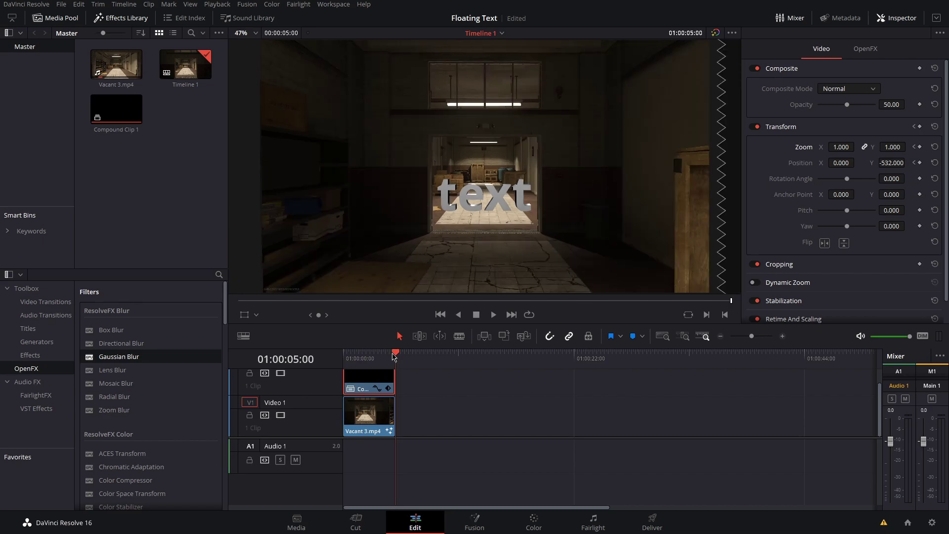
{"action": "left_click_drag", "start_coordinate": [892, 162], "coordinate": [910, 161]}
{"action": "left_click_drag", "start_coordinate": [908, 148], "coordinate": [908, 147]}
{"action": "key", "text": "Home"}
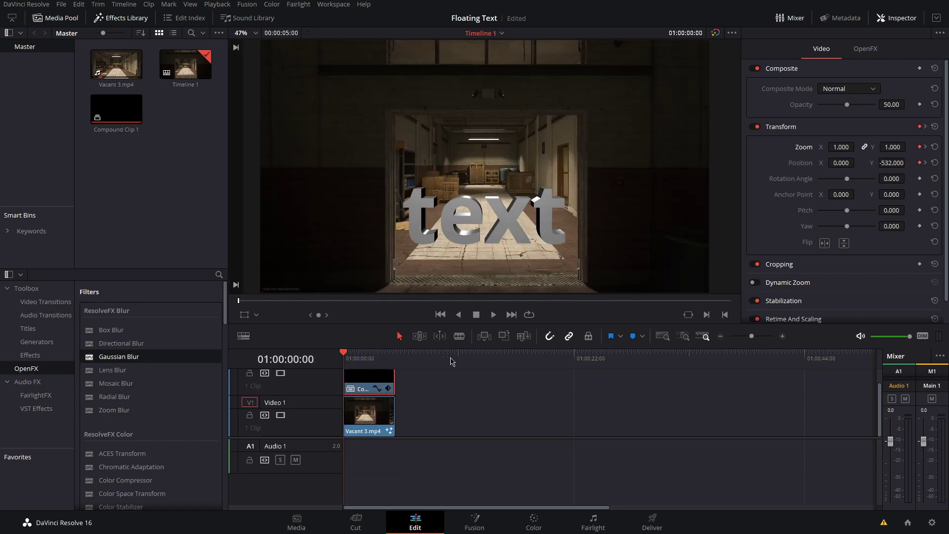
{"action": "left_click", "coordinate": [493, 315]}
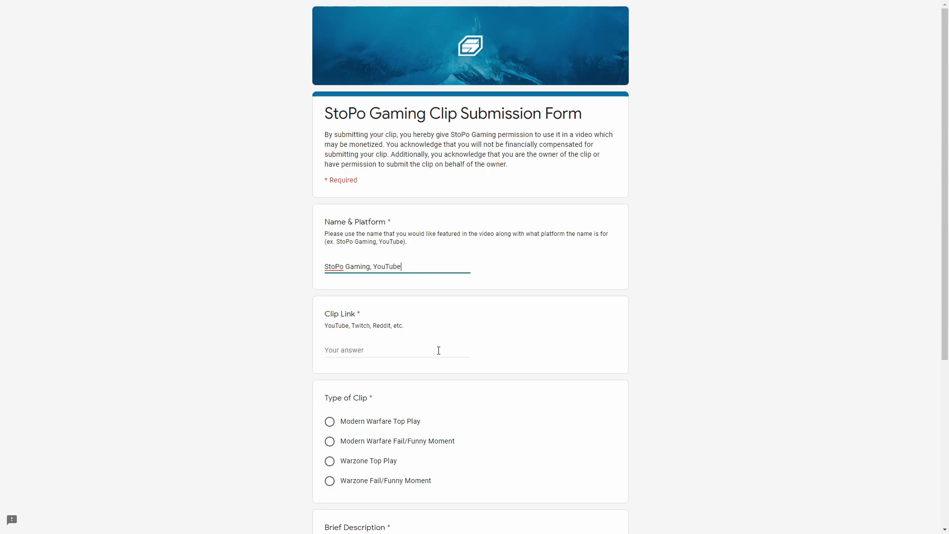
Paste the YouTube clip link, choose Modern Warfare Top Play, and begin typing the Brief Description.
{"action": "left_click", "coordinate": [440, 351]}
{"action": "type", "text": "https://www.youtube.com/watch?v=dQw4w9WgXcQ"}
{"action": "left_click", "coordinate": [375, 421]}
{"action": "scroll", "coordinate": [543, 399], "scroll_direction": "down", "scroll_amount": 5}
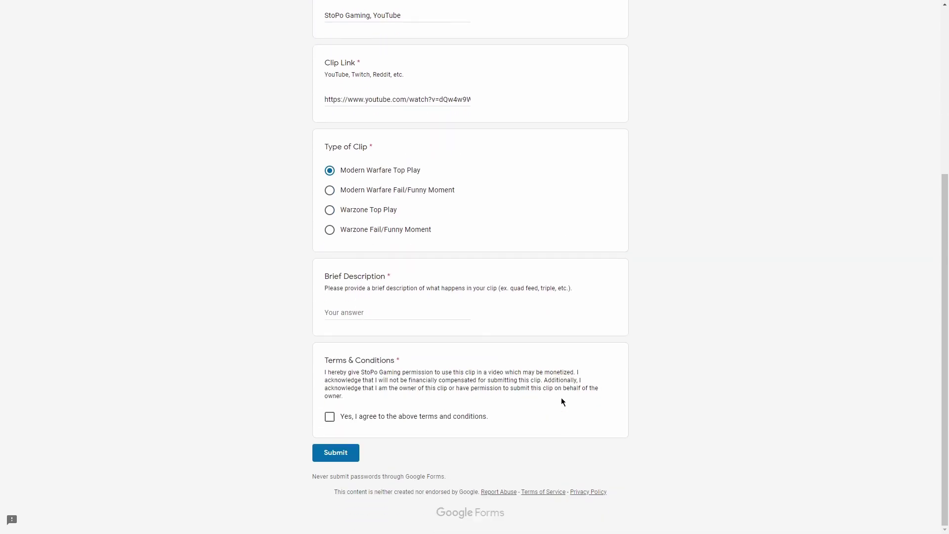
{"action": "type", "text": "360 NoScOpE"}
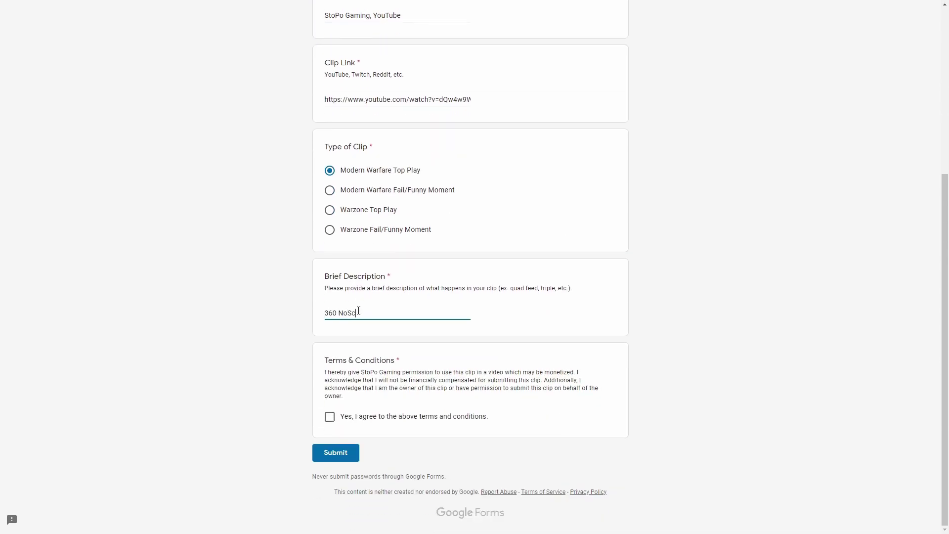